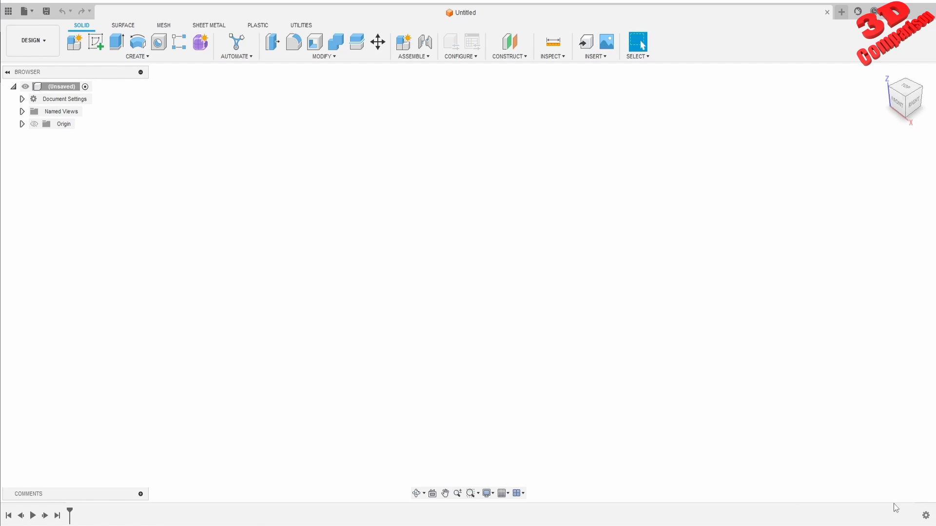
Sketch a circle centred on the origin on the horizontal plane and finish the sketch.
{"action": "left_click", "coordinate": [95, 42]}
{"action": "left_click", "coordinate": [522, 294]}
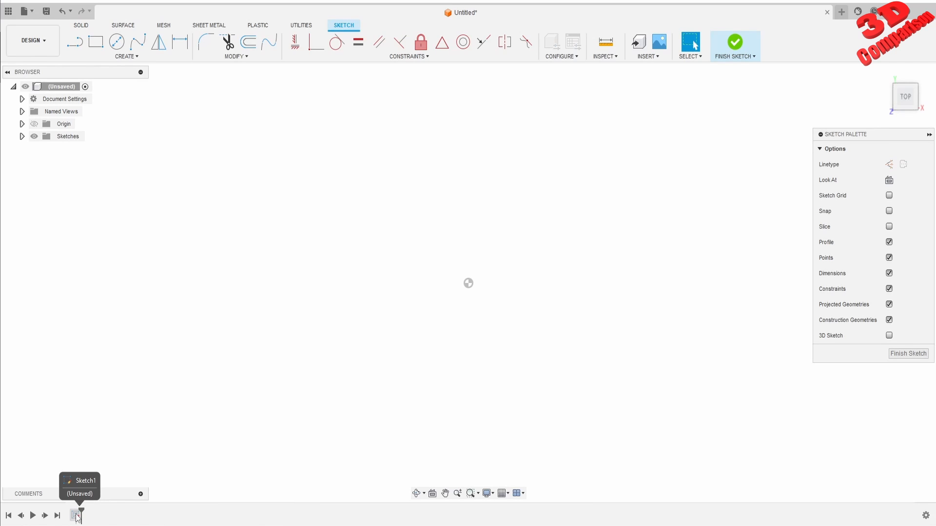
{"action": "key", "text": "c"}
{"action": "left_click", "coordinate": [468, 283]}
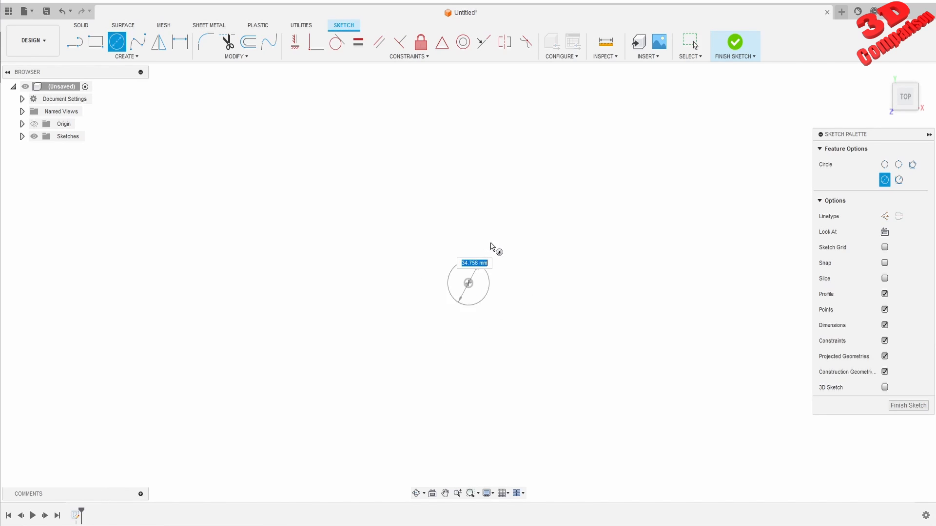
{"action": "left_click", "coordinate": [497, 238]}
{"action": "left_click", "coordinate": [741, 44]}
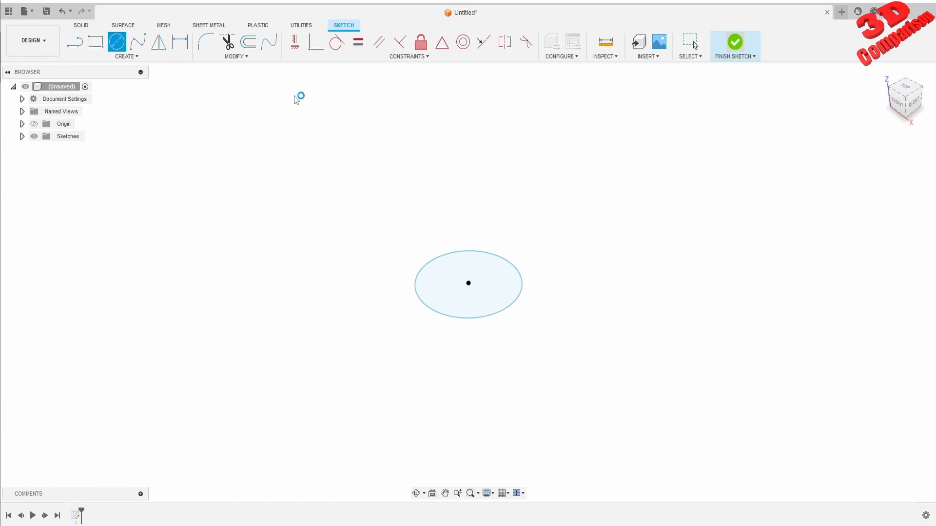
Extrude the circle upward about 36 mm as a new body.
{"action": "left_click", "coordinate": [122, 43]}
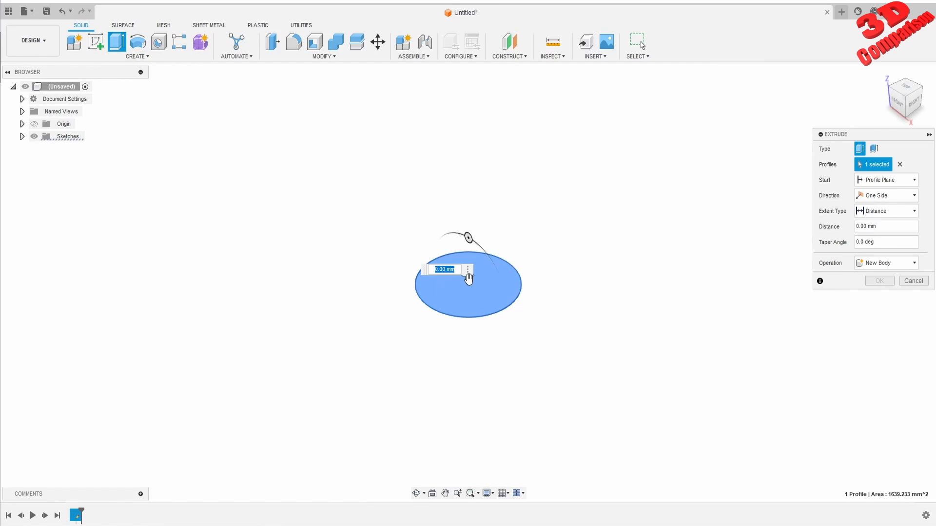
{"action": "left_click_drag", "start_coordinate": [469, 279], "coordinate": [468, 202]}
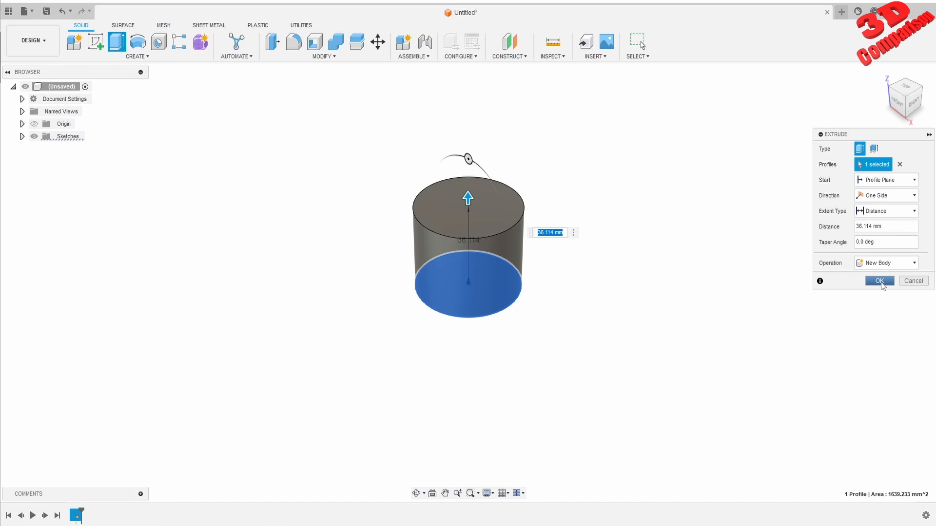
{"action": "left_click", "coordinate": [881, 282]}
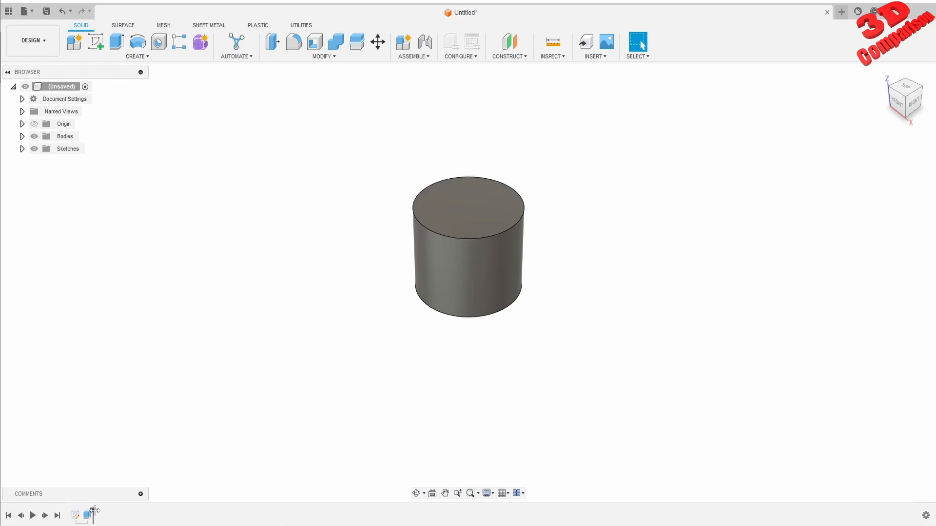
Roll the timeline back to before the extrusion and show the circle's sketch.
{"action": "mouse_move", "coordinate": [94, 510]}
{"action": "left_mouse_down"}
{"action": "mouse_move", "coordinate": [69, 510]}
{"action": "mouse_move", "coordinate": [93, 510]}
{"action": "left_mouse_up"}
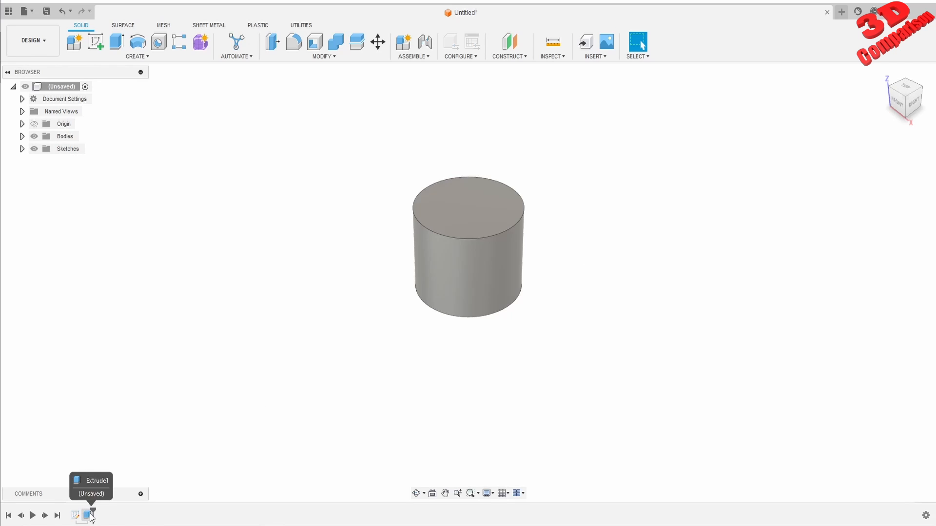
{"action": "left_click_drag", "start_coordinate": [92, 510], "coordinate": [81, 511]}
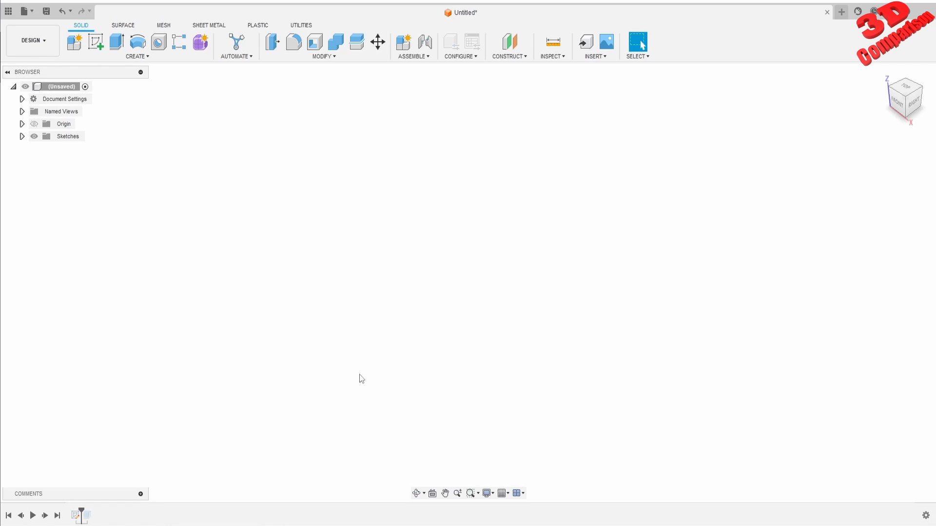
{"action": "left_click", "coordinate": [22, 137]}
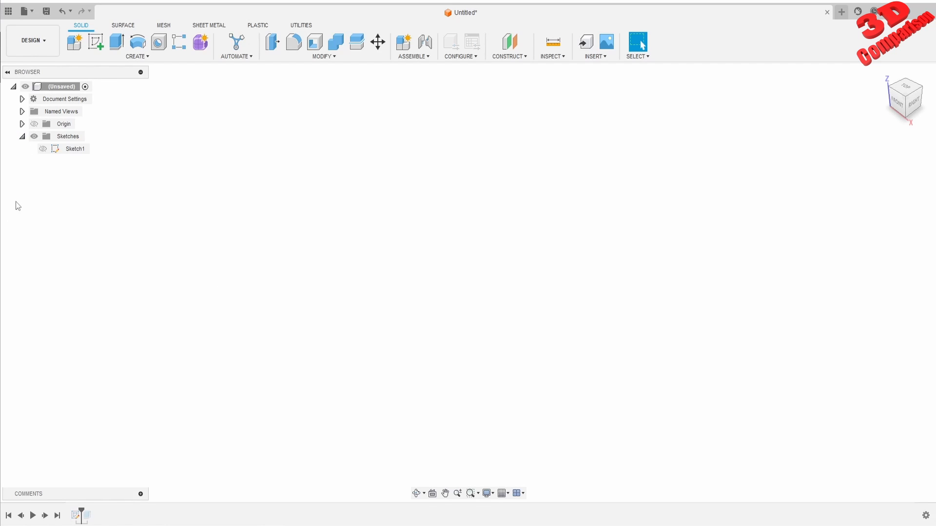
{"action": "left_click", "coordinate": [44, 151]}
{"action": "left_click", "coordinate": [43, 149]}
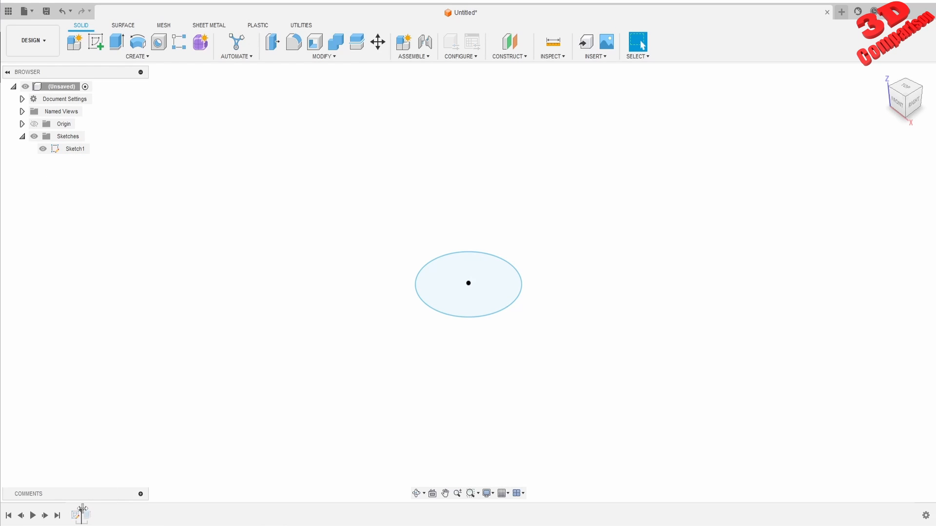
Roll the timeline forward past the extrusion and hide the circle's sketch.
{"action": "left_click_drag", "start_coordinate": [82, 509], "coordinate": [93, 511]}
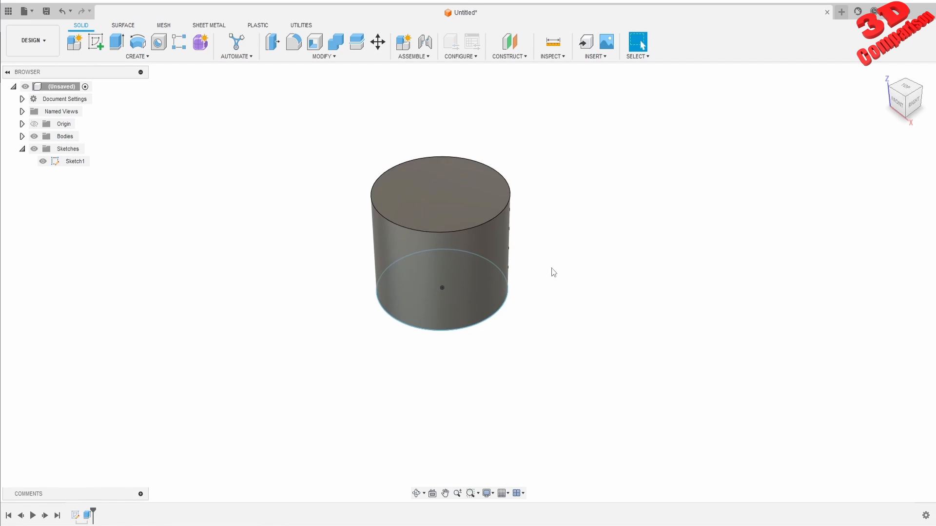
{"action": "scroll", "coordinate": [554, 272], "scroll_direction": "up", "scroll_amount": 3}
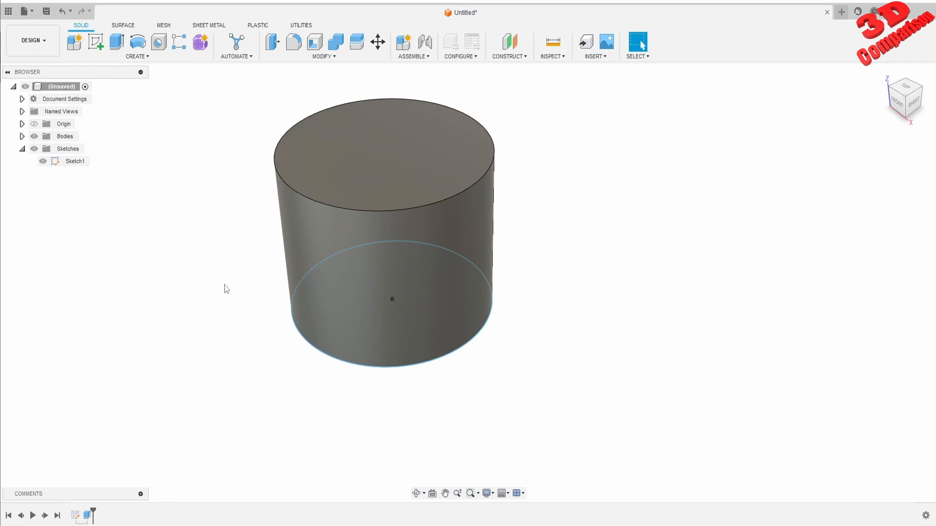
{"action": "left_click", "coordinate": [44, 165]}
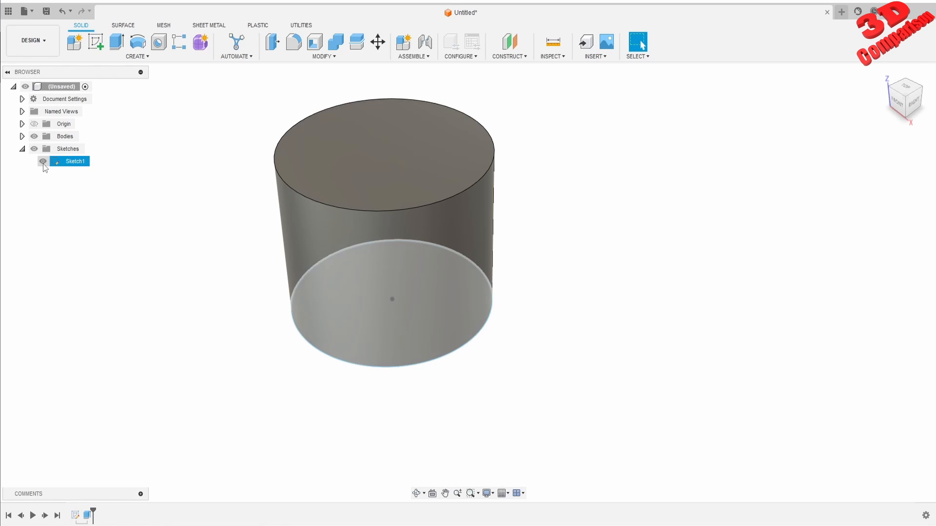
{"action": "left_click", "coordinate": [43, 161]}
{"action": "scroll", "coordinate": [431, 313], "scroll_direction": "down", "scroll_amount": 5}
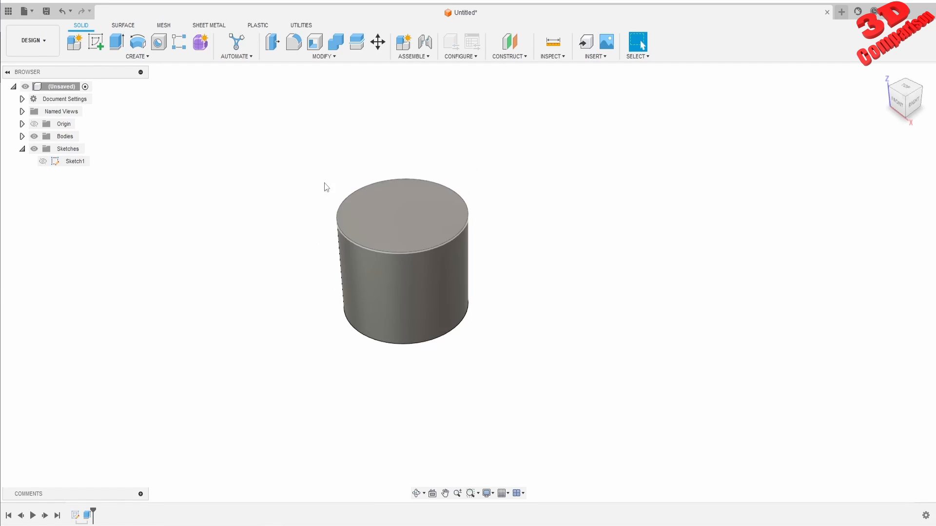
Create a form with a one-sided cylinder about 40 mm in diameter on the horizontal plane beside the solid body, stretching it taller than that body.
{"action": "left_click", "coordinate": [202, 46]}
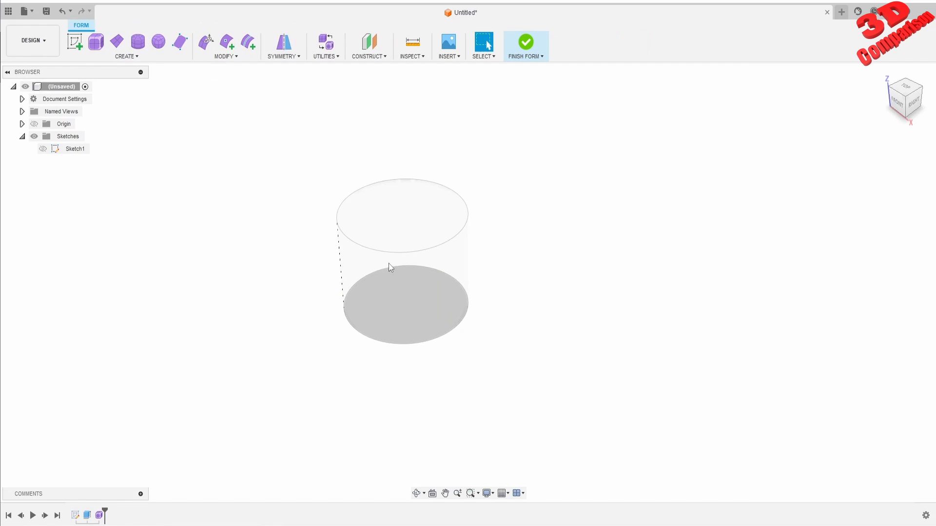
{"action": "left_click", "coordinate": [138, 42]}
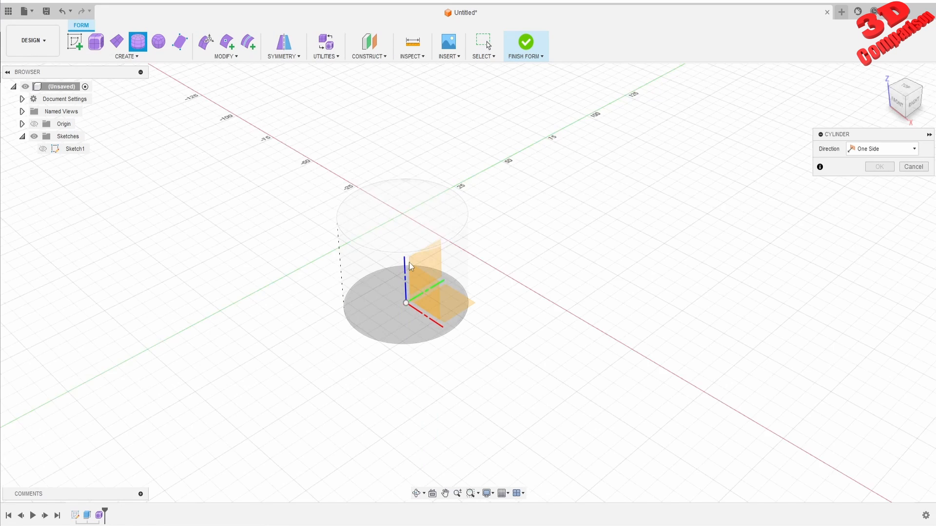
{"action": "left_click", "coordinate": [456, 306]}
{"action": "left_click", "coordinate": [523, 381]}
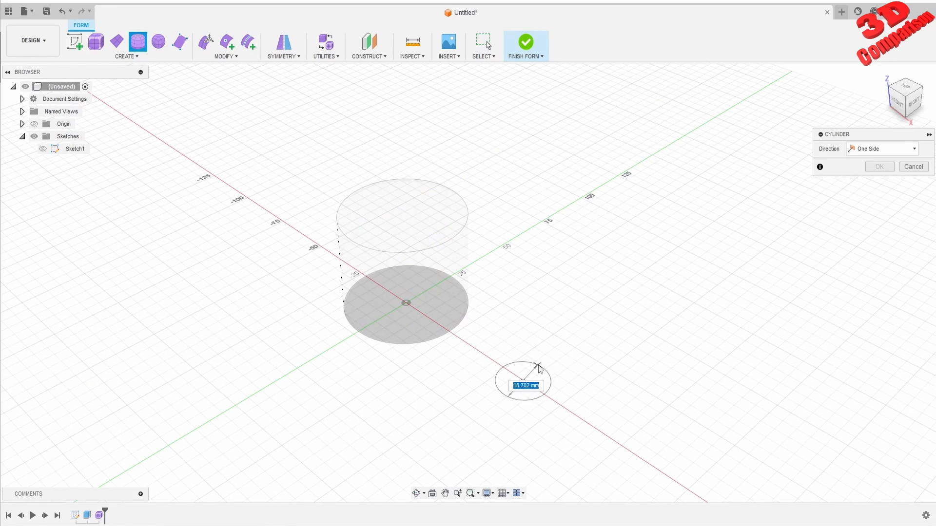
{"action": "left_click", "coordinate": [550, 345]}
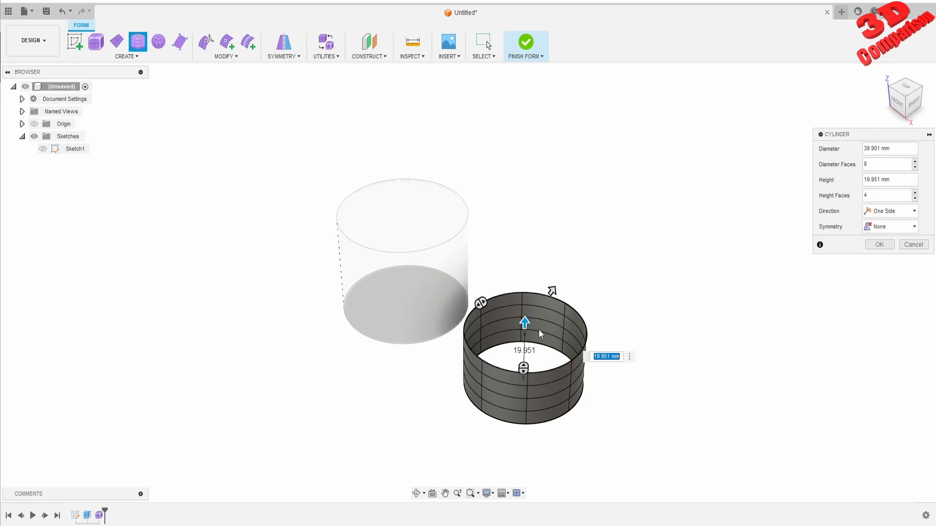
{"action": "left_click_drag", "start_coordinate": [525, 323], "coordinate": [528, 229]}
{"action": "left_click", "coordinate": [880, 245]}
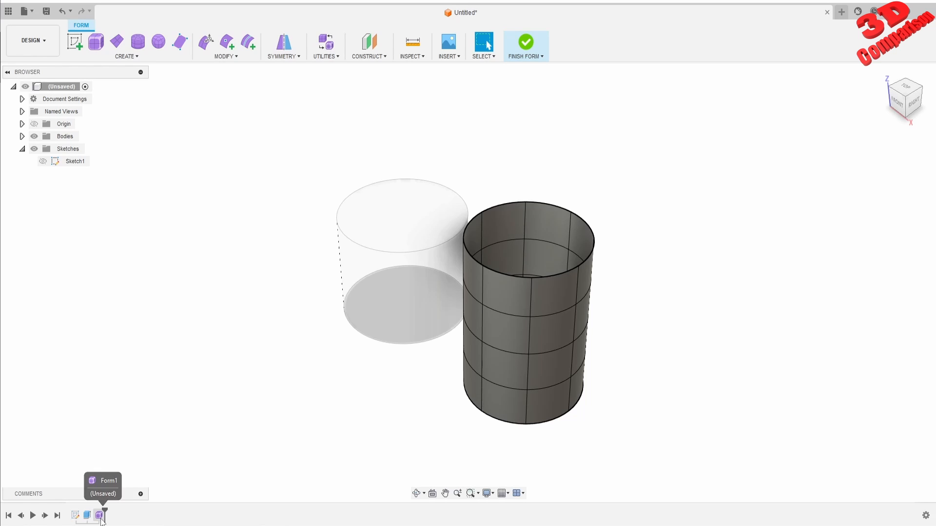
Scale the form cylinder's whole top edge loop inward to about 0.487 with Edit Form, and finish the form.
{"action": "middle_click_drag", "start_coordinate": [487, 356], "coordinate": [507, 335], "text": "shift"}
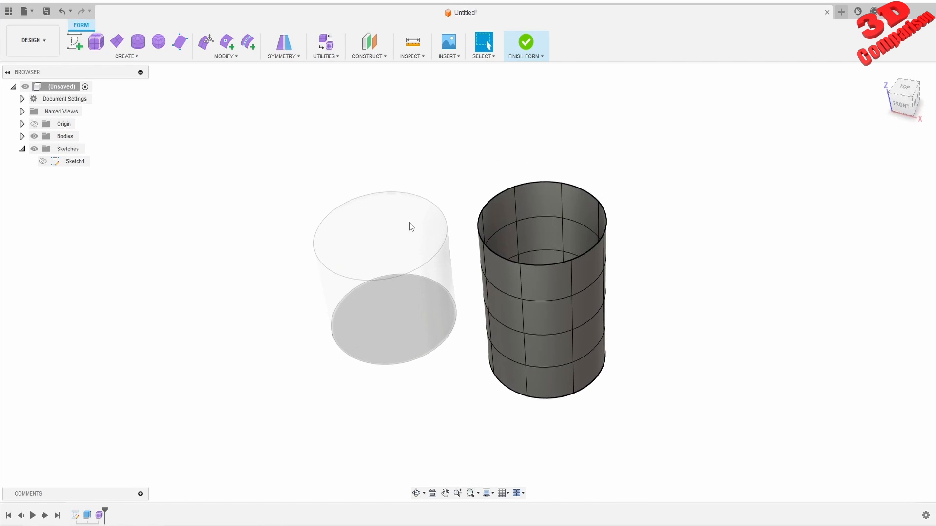
{"action": "left_click", "coordinate": [205, 41]}
{"action": "left_click", "coordinate": [889, 195]}
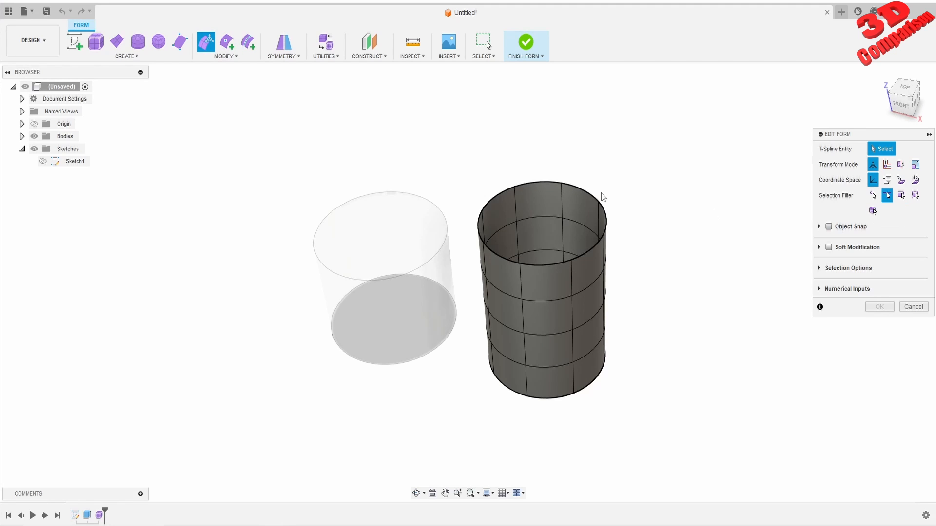
{"action": "double_click", "coordinate": [595, 198]}
{"action": "left_click_drag", "start_coordinate": [544, 223], "coordinate": [544, 287]}
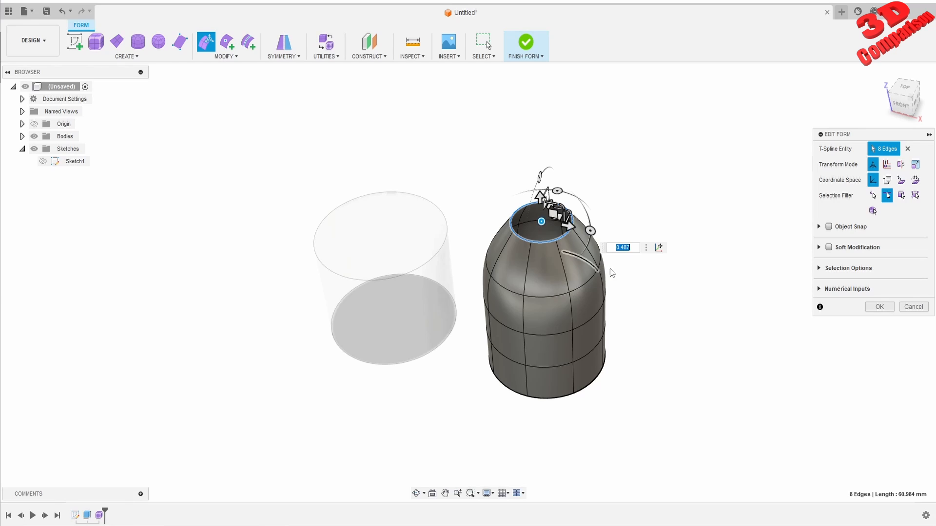
{"action": "left_click", "coordinate": [878, 307]}
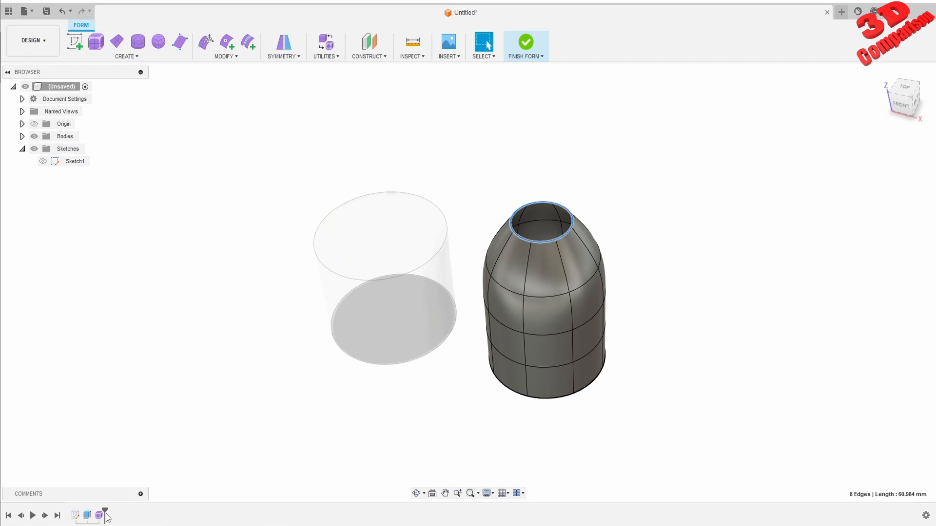
{"action": "left_click", "coordinate": [525, 45]}
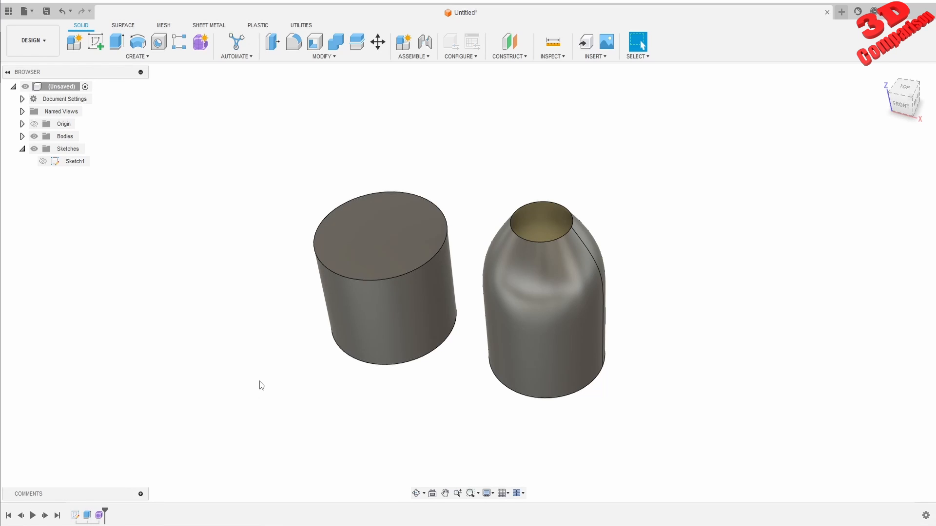
Turn off design history capture for the whole design, accepting removal of the timeline.
{"action": "right_click", "coordinate": [61, 87]}
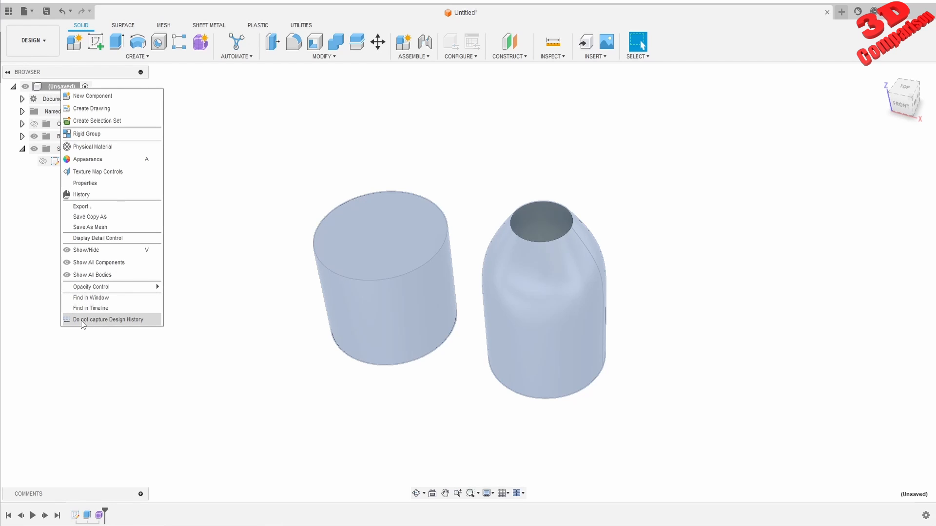
{"action": "left_click", "coordinate": [121, 320]}
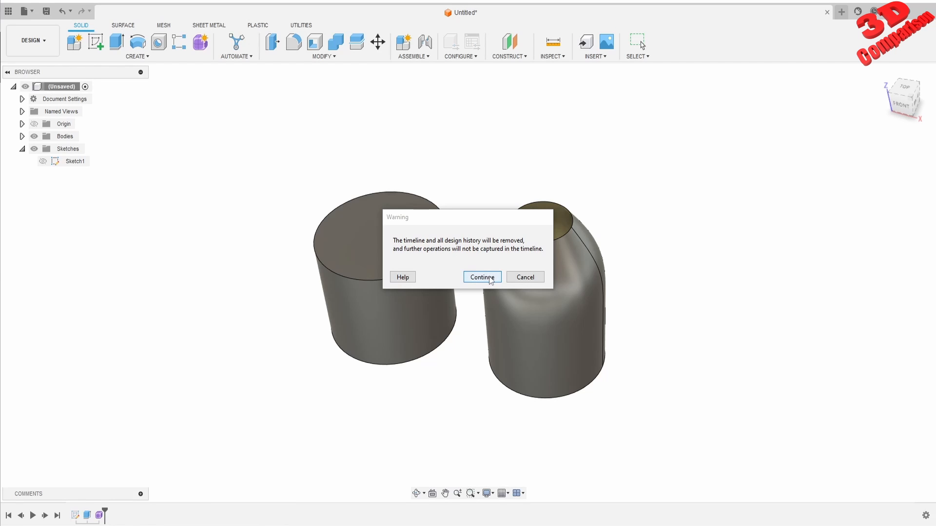
{"action": "left_click", "coordinate": [489, 277]}
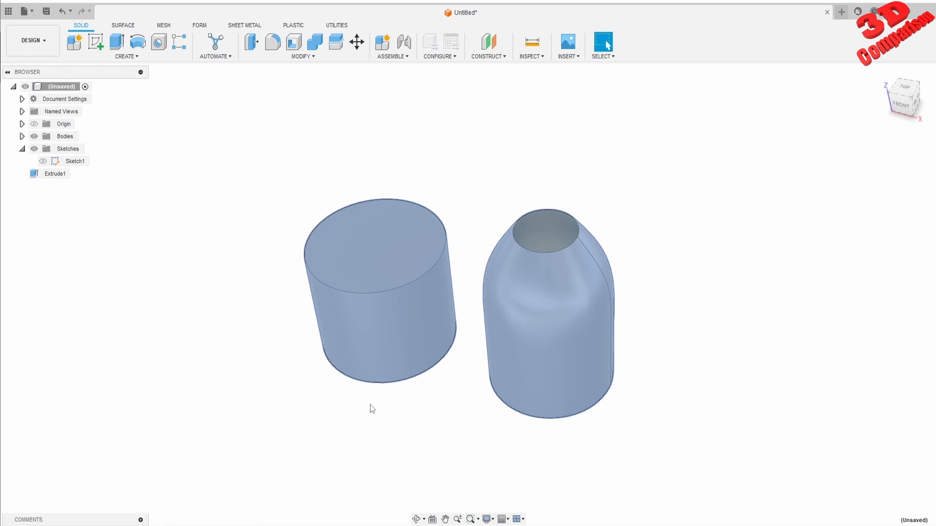
Sketch a rectangle about 35 by 50.5 mm on the horizontal plane beside the solid cylinder, opposite the form body, and finish the sketch.
{"action": "left_click", "coordinate": [97, 43]}
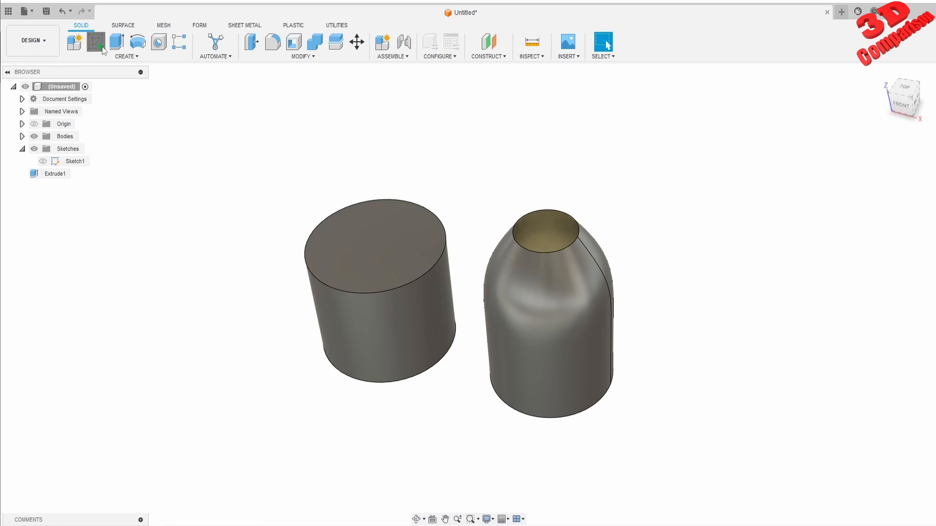
{"action": "left_click", "coordinate": [449, 327]}
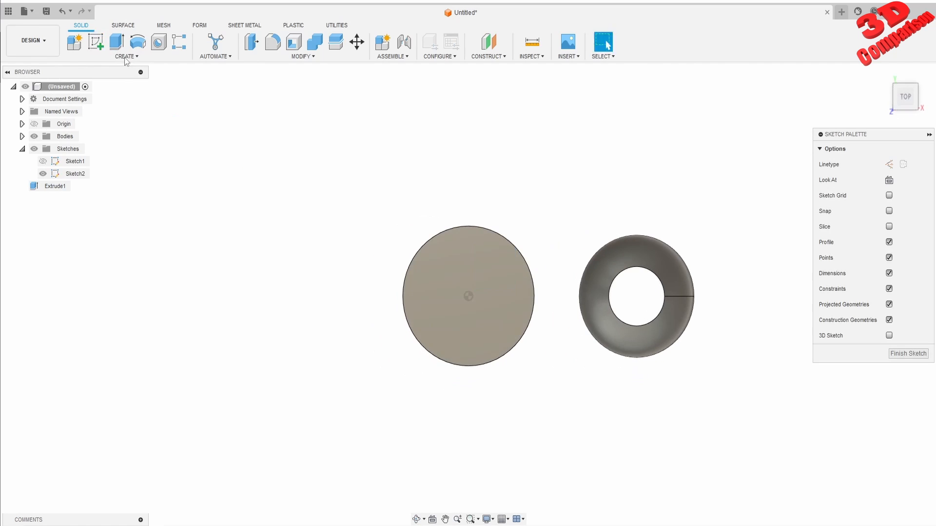
{"action": "left_click", "coordinate": [96, 42]}
{"action": "left_click", "coordinate": [251, 230]}
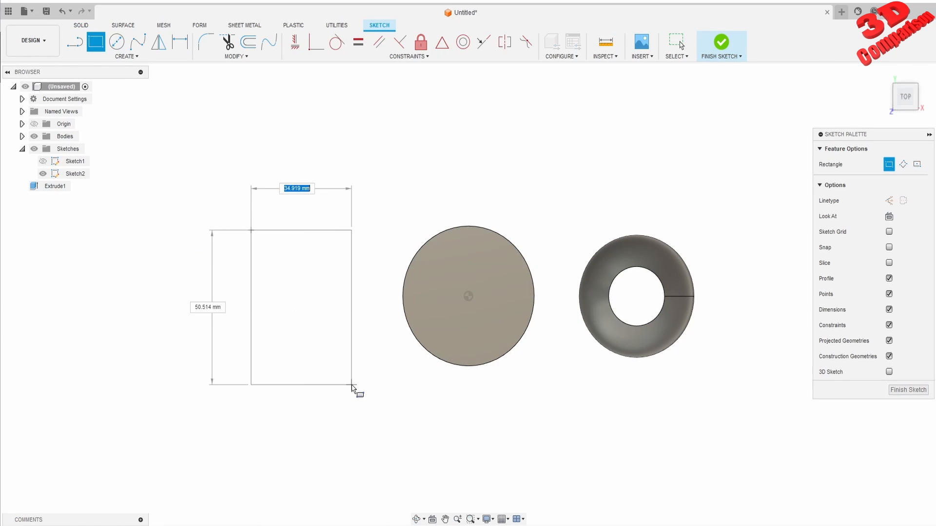
{"action": "left_click", "coordinate": [351, 386]}
{"action": "left_click", "coordinate": [723, 43]}
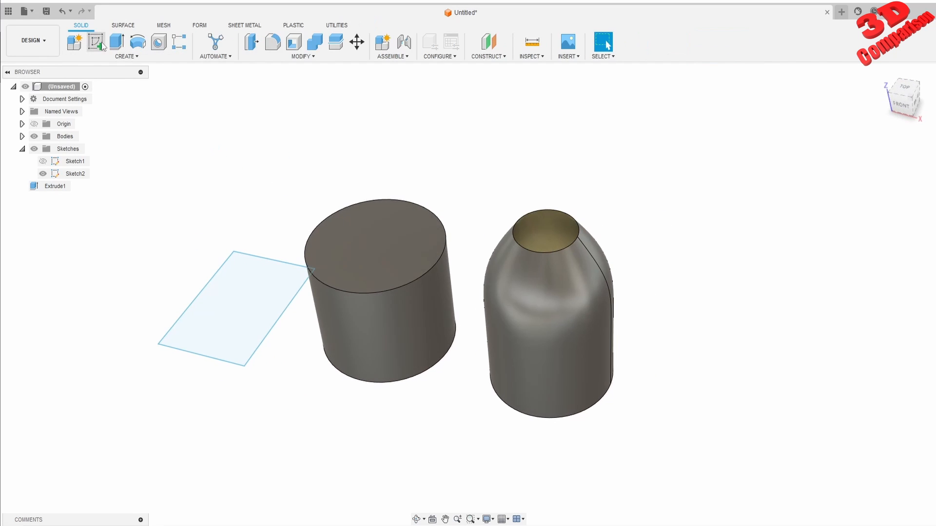
Extrude the rectangle upward about 33.5 mm as a new body.
{"action": "left_click", "coordinate": [117, 42]}
{"action": "left_click_drag", "start_coordinate": [239, 296], "coordinate": [209, 209]}
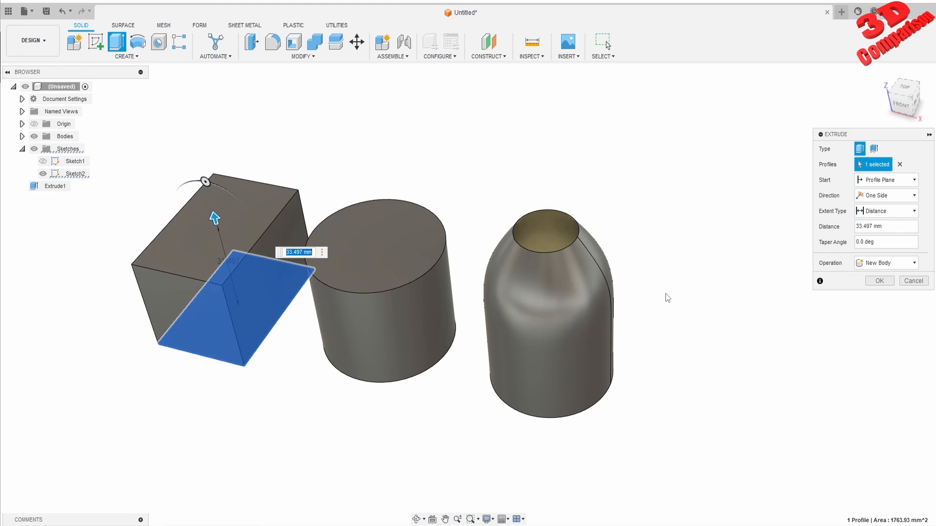
{"action": "left_click", "coordinate": [878, 281]}
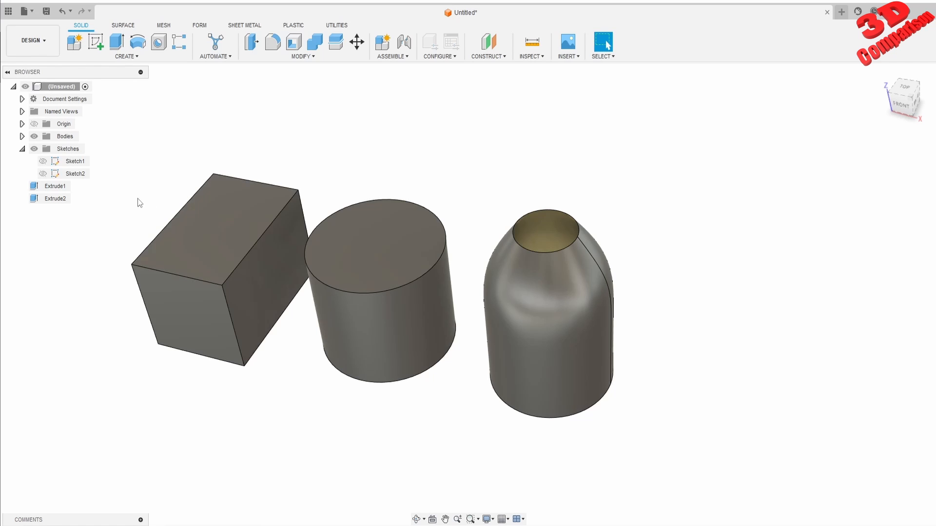
Turn design history capture back on for the whole design.
{"action": "right_click", "coordinate": [68, 87]}
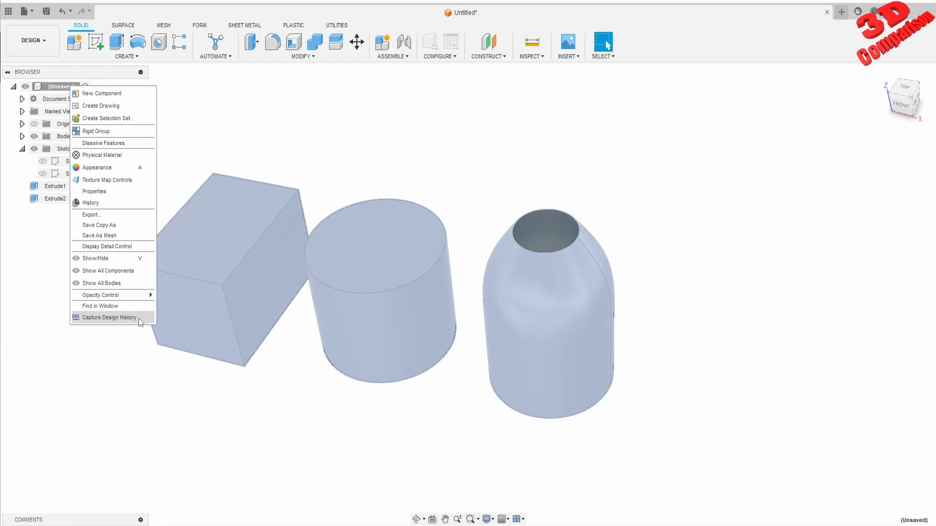
{"action": "left_click", "coordinate": [140, 322]}
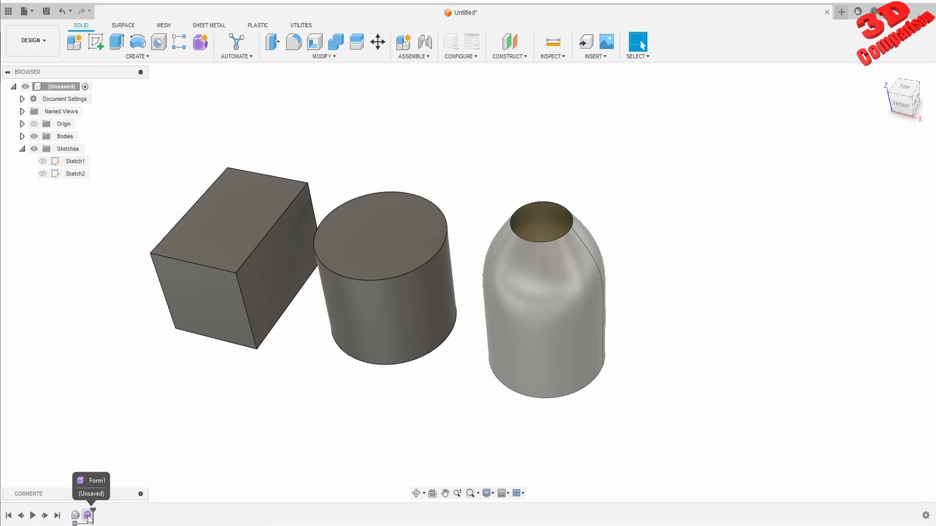
Sketch a circle about 20 mm in diameter on the box's upper face, slightly above its centre, and finish the sketch.
{"action": "left_click", "coordinate": [108, 43]}
{"action": "left_click", "coordinate": [240, 219]}
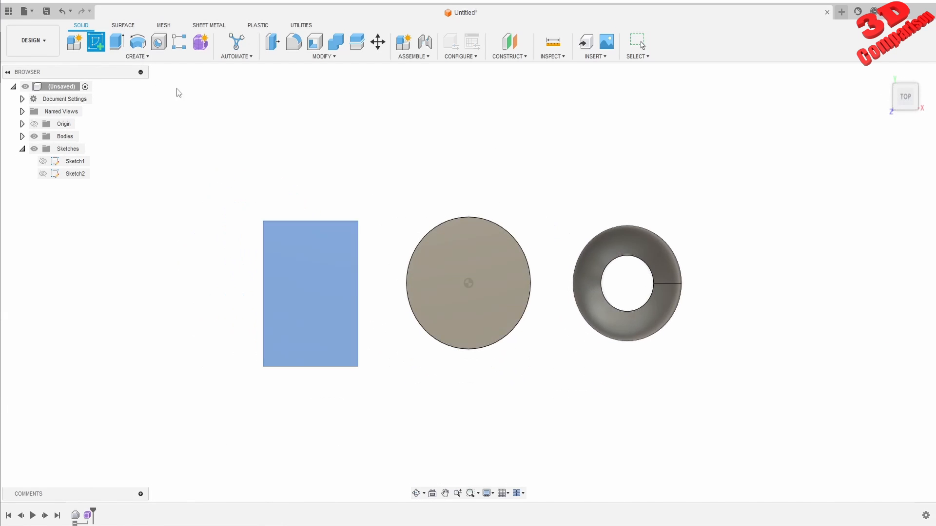
{"action": "left_click", "coordinate": [117, 42]}
{"action": "left_click", "coordinate": [304, 284]}
{"action": "left_click", "coordinate": [322, 262]}
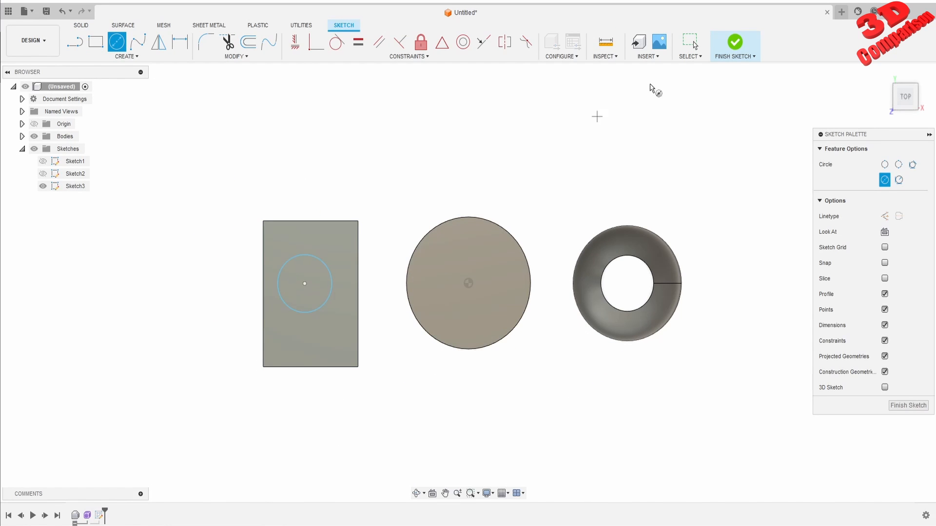
{"action": "left_click", "coordinate": [735, 43]}
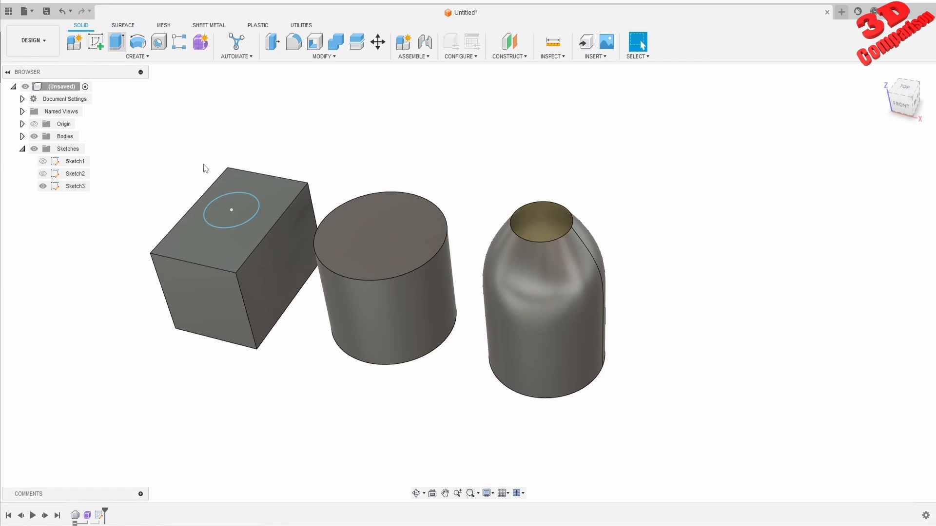
Extrude the circle upward 23.661 mm from the box, using the Join operation.
{"action": "key", "text": "e"}
{"action": "left_click", "coordinate": [231, 214]}
{"action": "left_click_drag", "start_coordinate": [229, 181], "coordinate": [225, 137]}
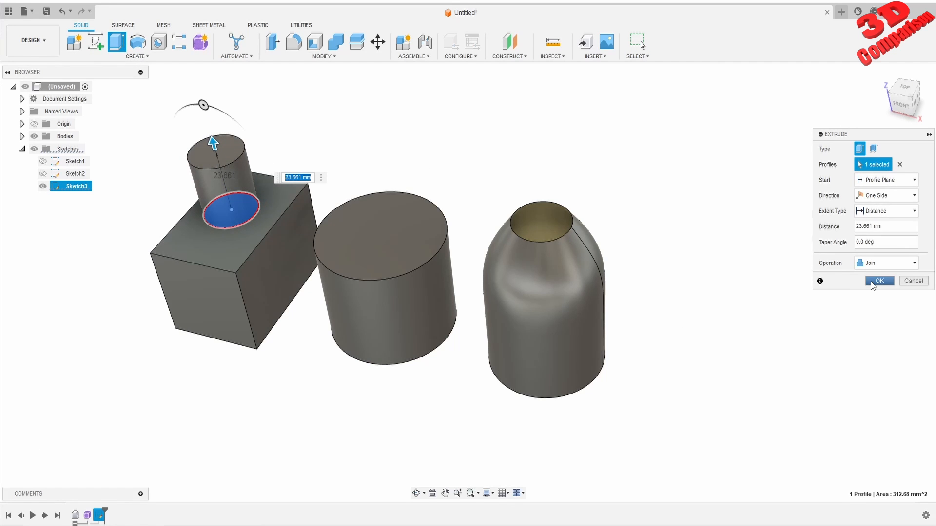
{"action": "left_click", "coordinate": [878, 281]}
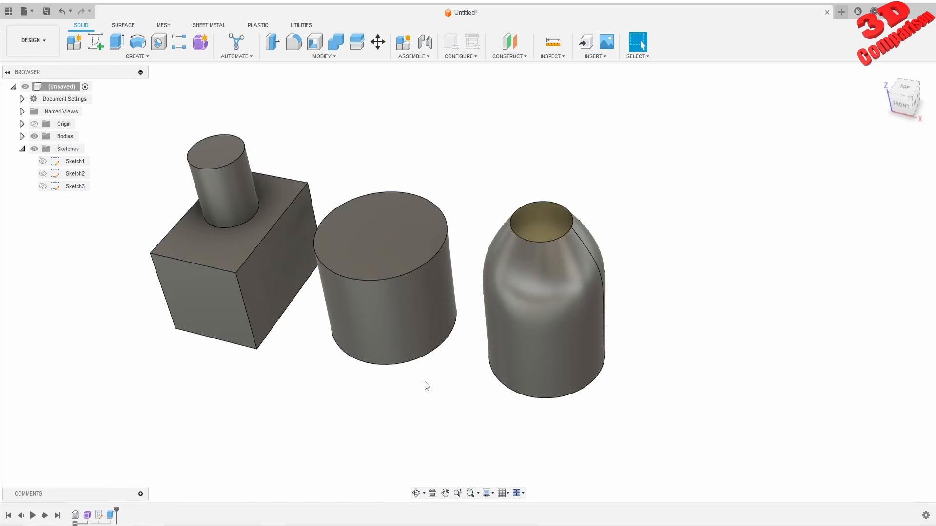
Examine which editing options the timeline offers for the form feature and for the circle's sketch.
{"action": "left_click", "coordinate": [541, 261]}
{"action": "scroll", "coordinate": [540, 262], "scroll_direction": "up", "scroll_amount": 2}
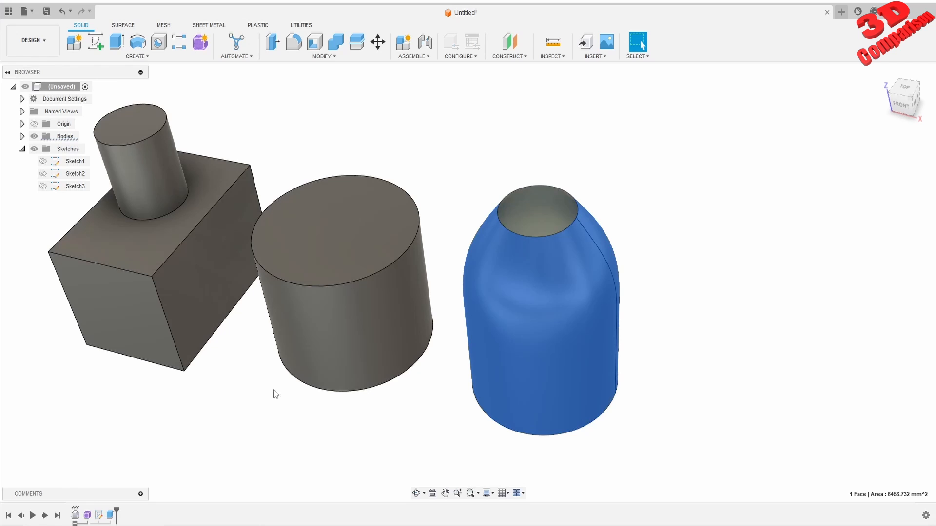
{"action": "right_click", "coordinate": [88, 515]}
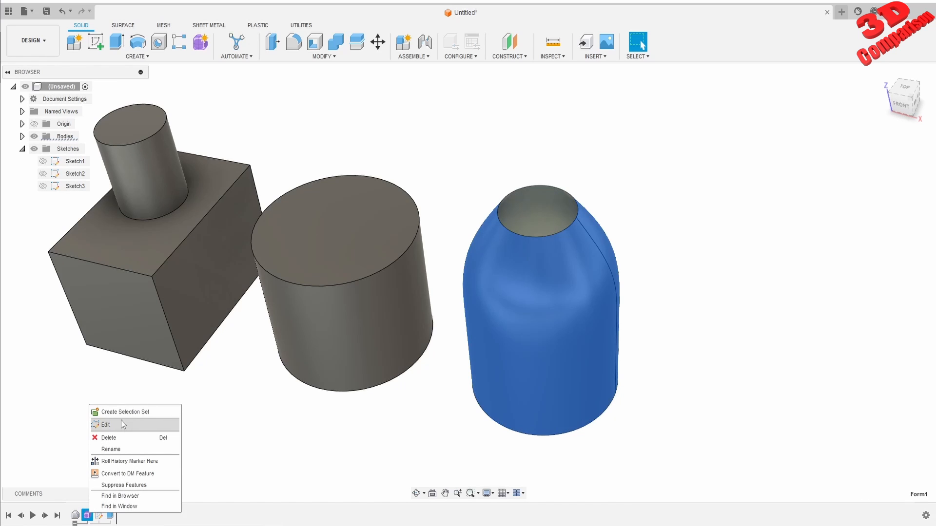
{"action": "left_click", "coordinate": [211, 438]}
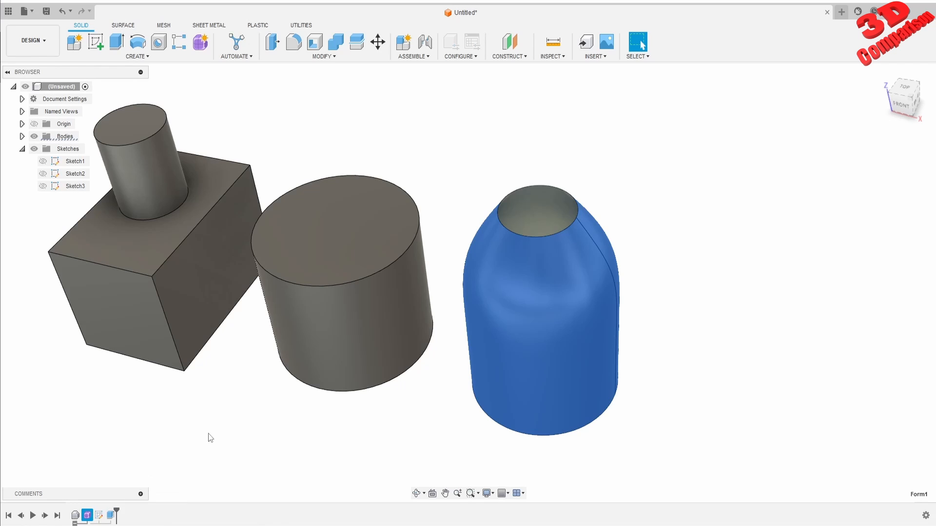
{"action": "right_click", "coordinate": [99, 516]}
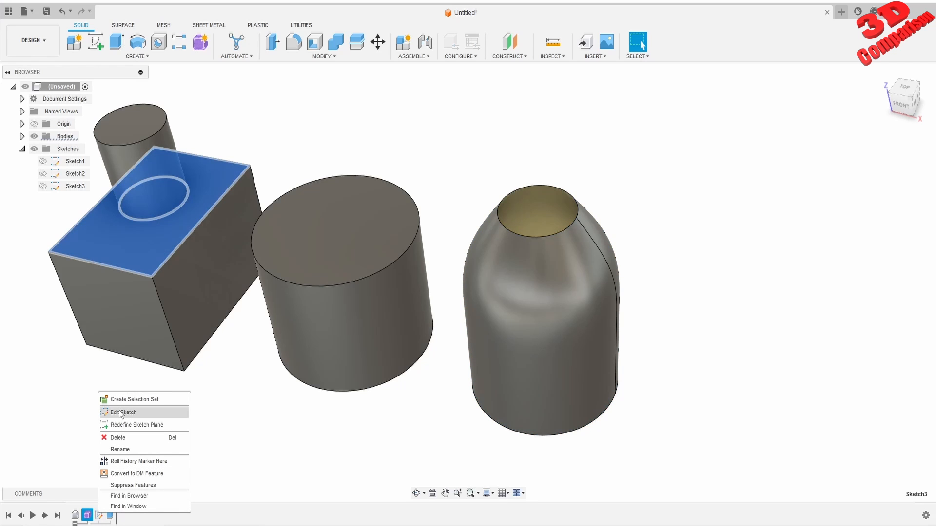
{"action": "left_click", "coordinate": [252, 441]}
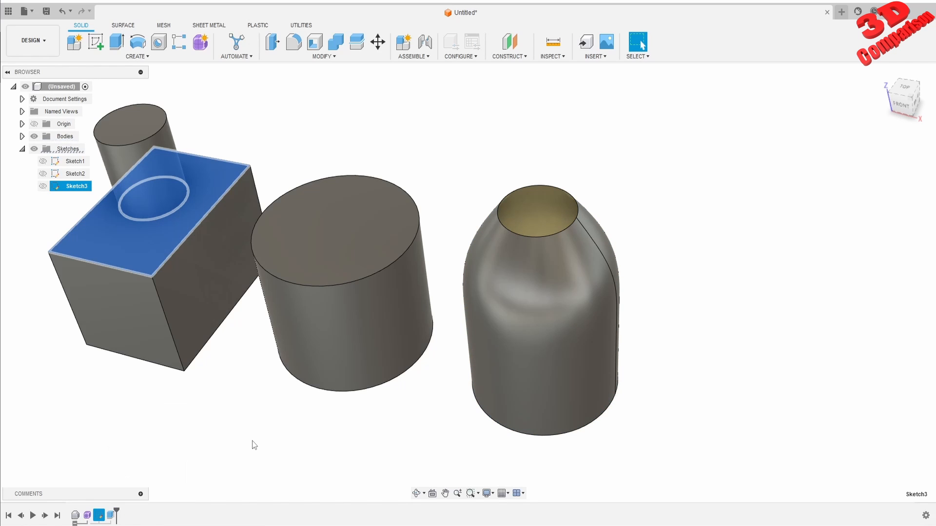
Edit the form feature from the timeline, extruding the upper rim's edge loop 23.123 mm upward with Edit Form, and finish the form.
{"action": "left_click", "coordinate": [86, 515]}
{"action": "right_click", "coordinate": [85, 516]}
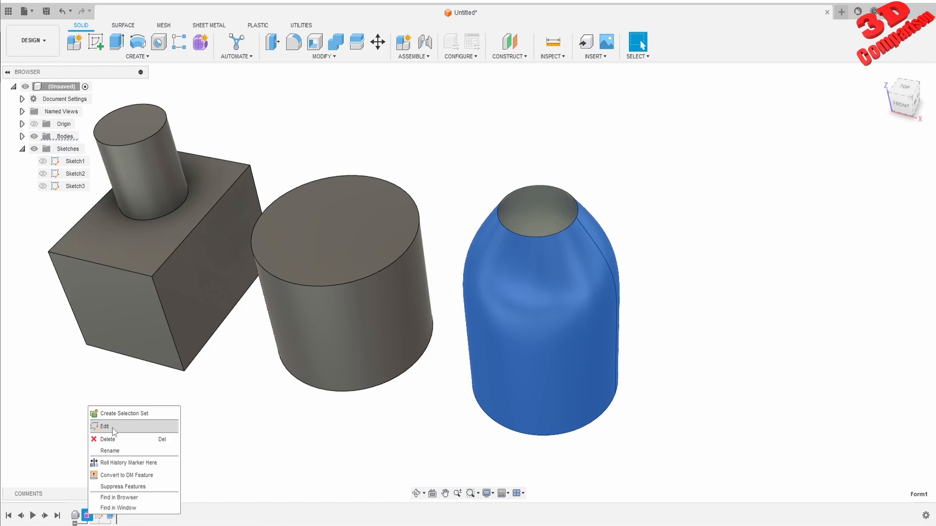
{"action": "left_click", "coordinate": [114, 428]}
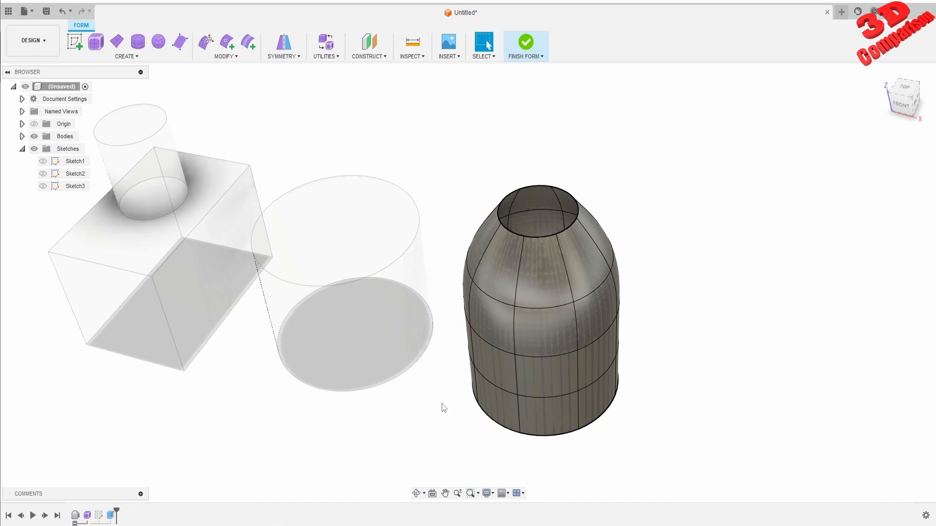
{"action": "double_click", "coordinate": [551, 237]}
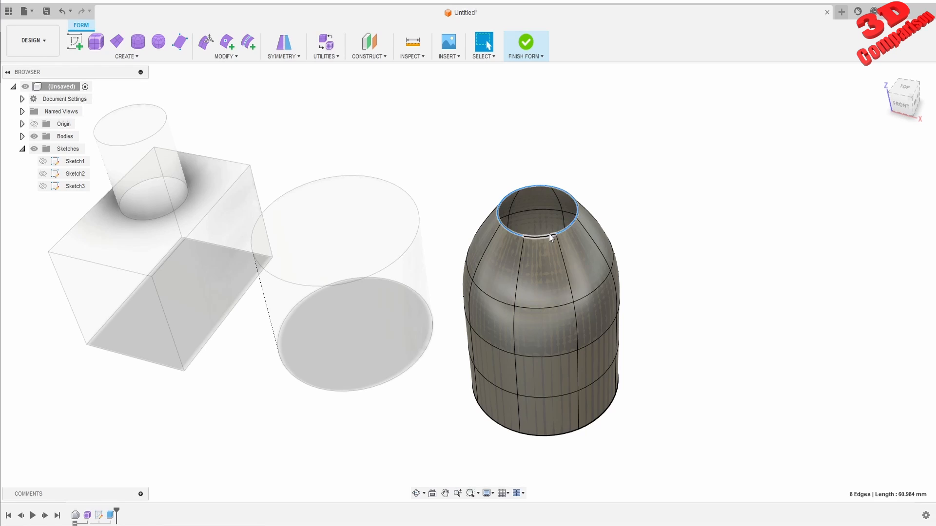
{"action": "left_click", "coordinate": [207, 43]}
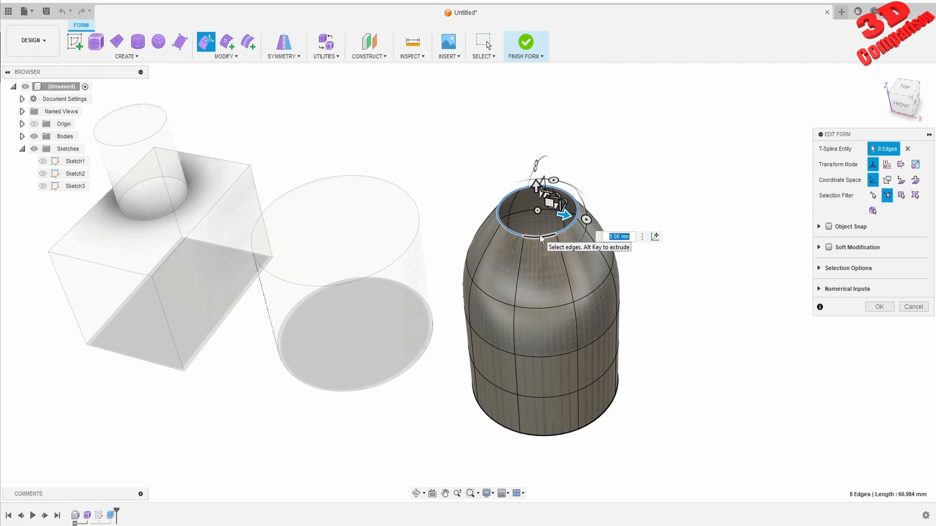
{"action": "left_click", "coordinate": [536, 188]}
{"action": "middle_click_drag", "start_coordinate": [537, 189], "coordinate": [560, 196]}
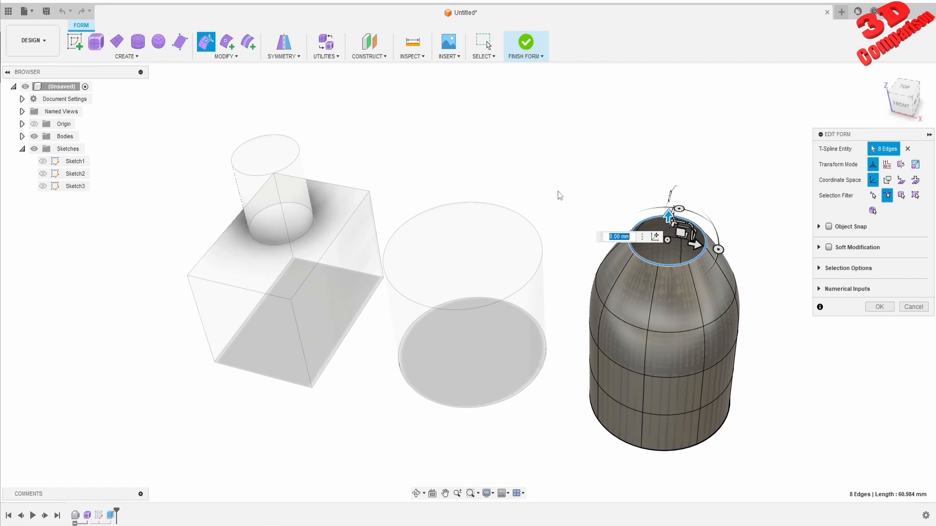
{"action": "left_click_drag", "start_coordinate": [669, 215], "coordinate": [674, 136]}
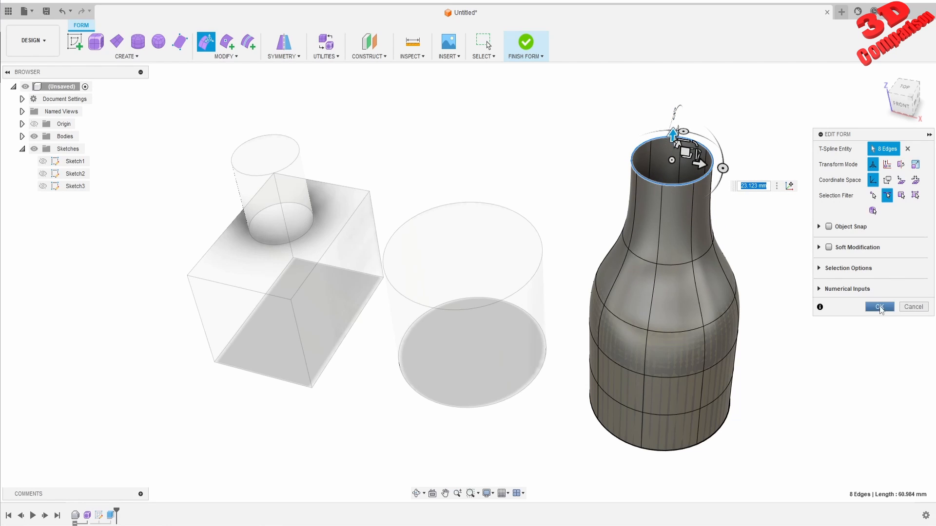
{"action": "left_click", "coordinate": [880, 307]}
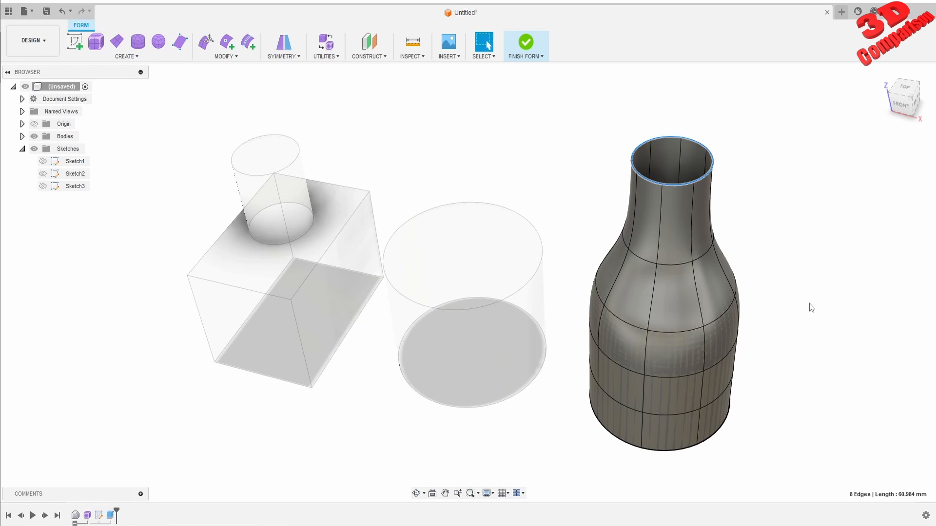
{"action": "left_click", "coordinate": [528, 55]}
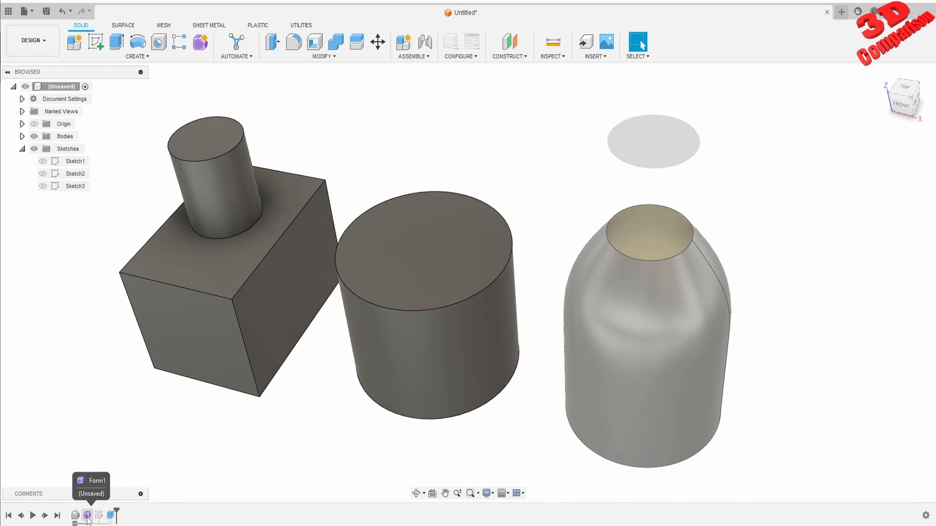
Reopen the form feature to check its edited bottle-neck shape, and finish the form without changes.
{"action": "right_click", "coordinate": [87, 516]}
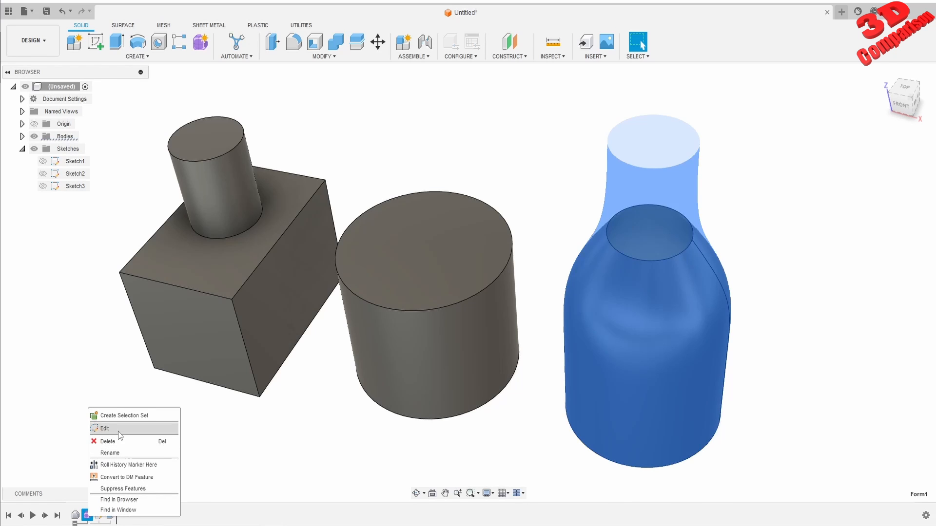
{"action": "left_click", "coordinate": [119, 431]}
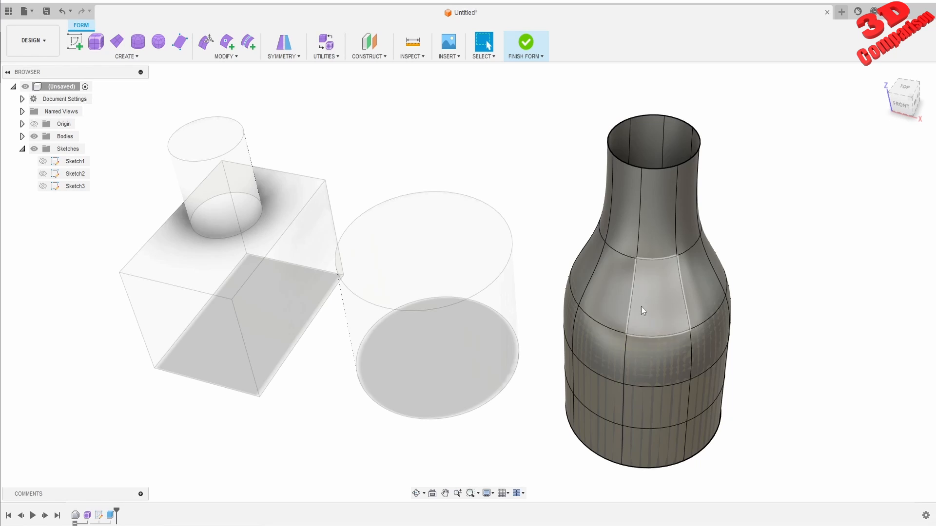
{"action": "left_click", "coordinate": [525, 45]}
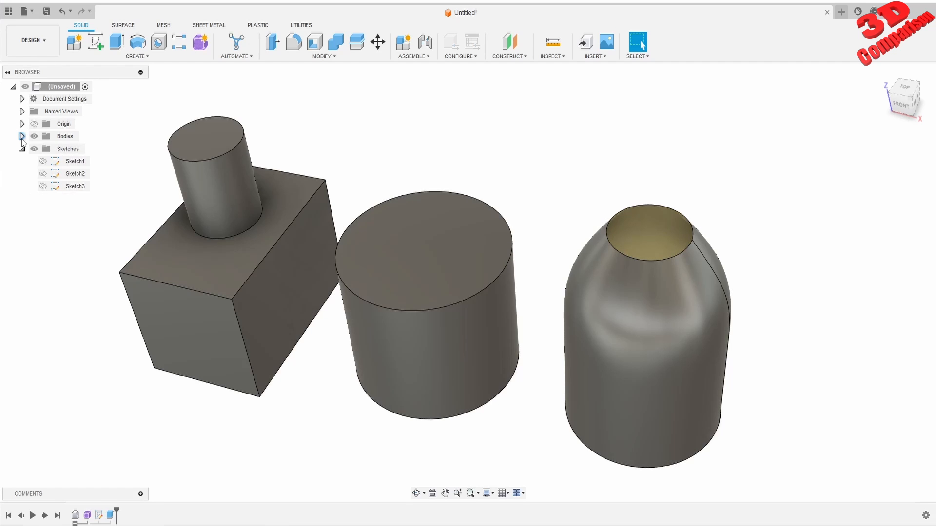
Show the body Body4 (1) with the extended neck and hide the original form body Body2 (1).
{"action": "left_click", "coordinate": [22, 137]}
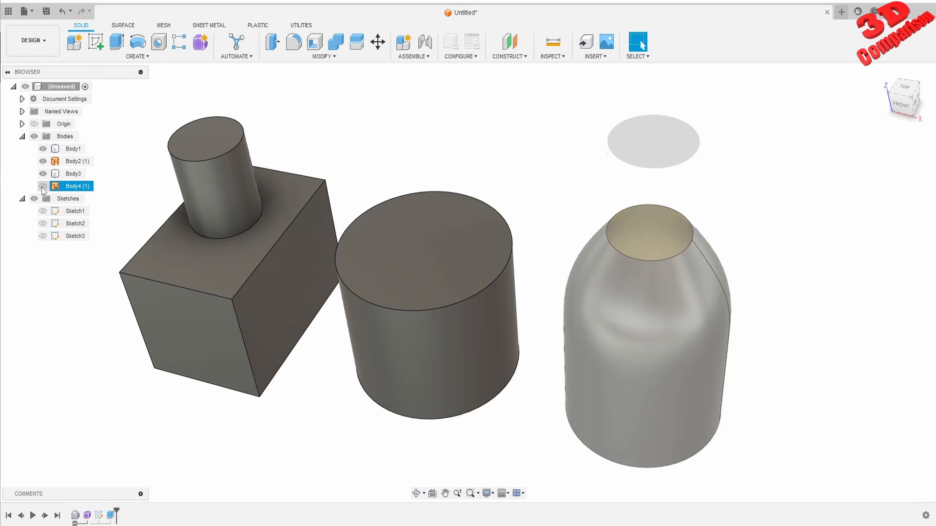
{"action": "left_click", "coordinate": [42, 187]}
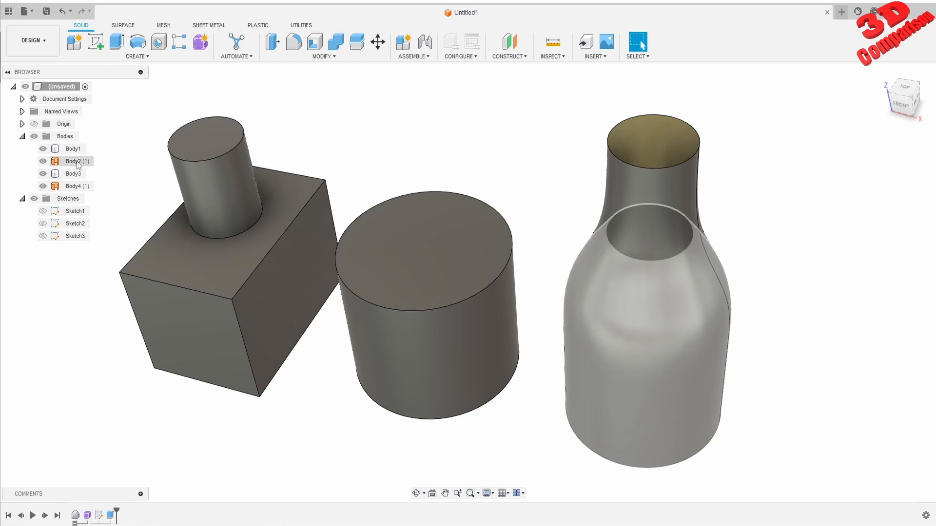
{"action": "left_click", "coordinate": [43, 161]}
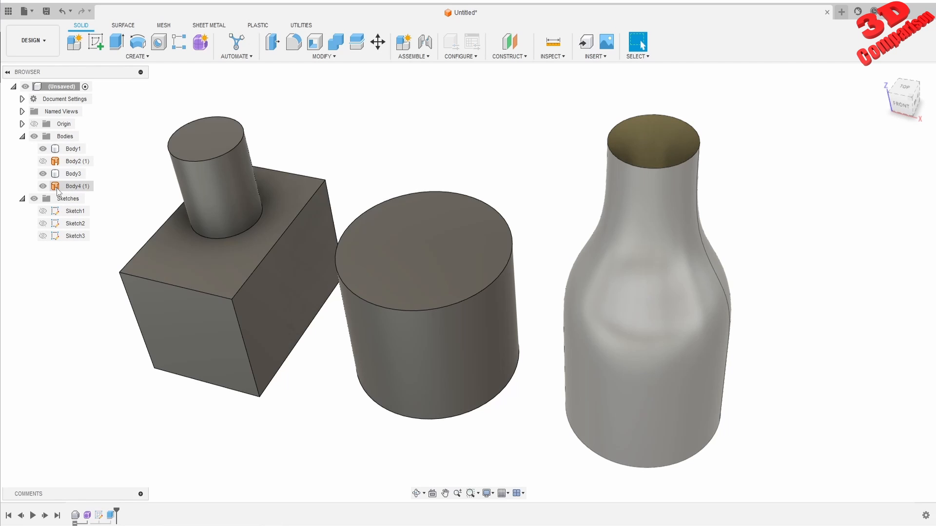
{"action": "left_click", "coordinate": [57, 187]}
{"action": "middle_click_drag", "start_coordinate": [652, 280], "coordinate": [619, 265], "text": "shift"}
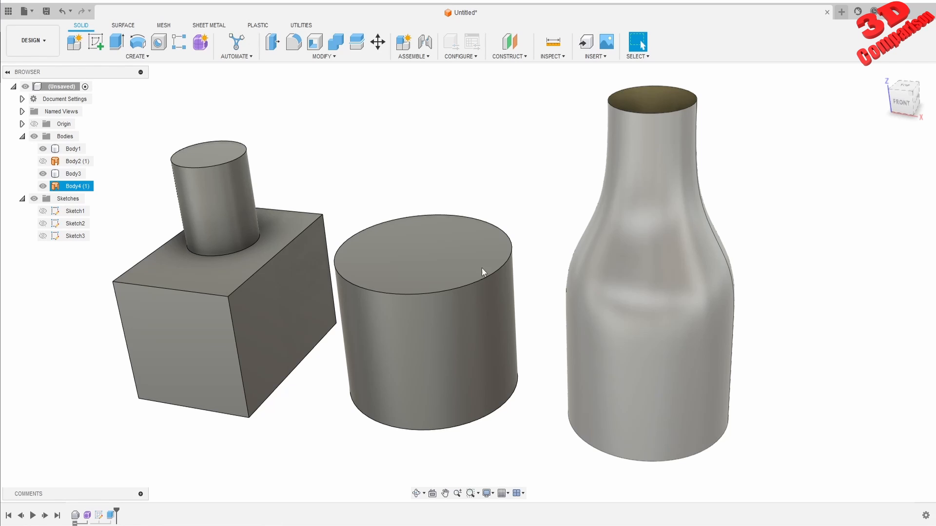
{"action": "left_click", "coordinate": [213, 227]}
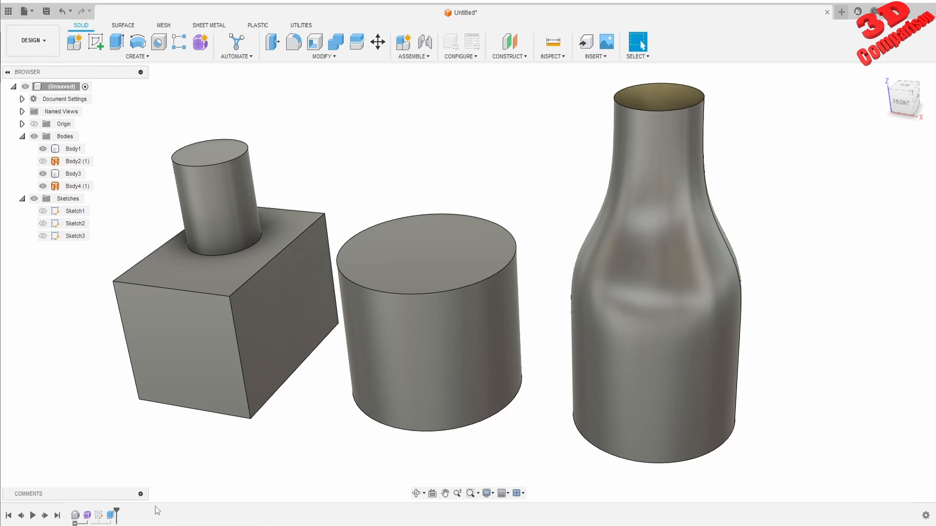
Open the Bottle finish file from the computer's Downloads folder.
{"action": "left_click", "coordinate": [29, 11]}
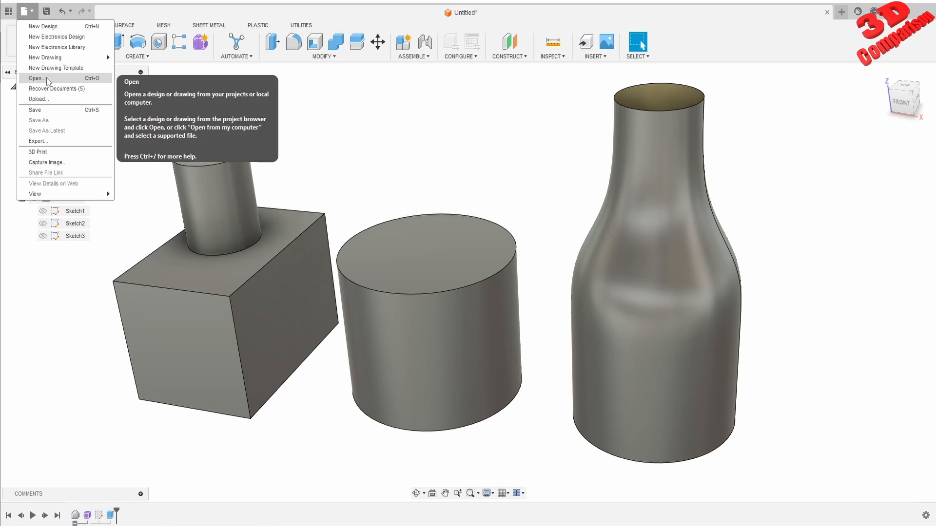
{"action": "left_click", "coordinate": [595, 56]}
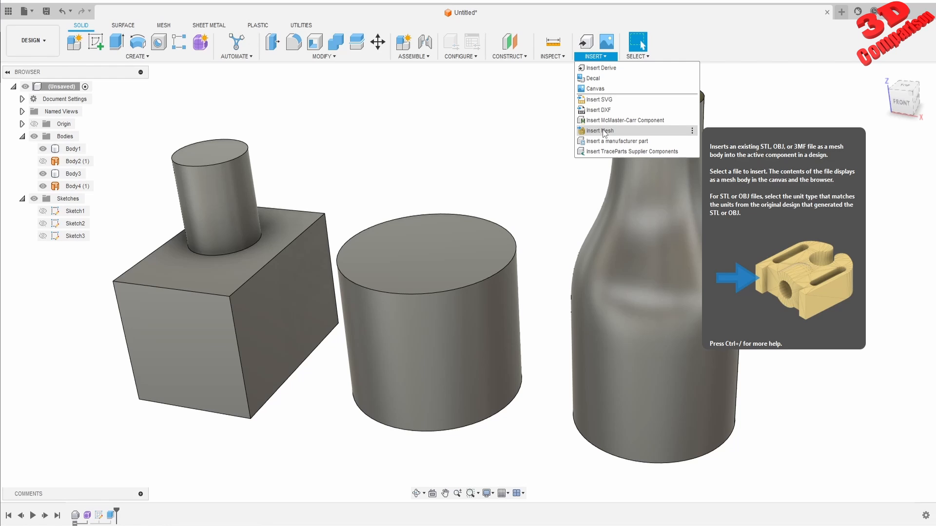
{"action": "left_click", "coordinate": [32, 12]}
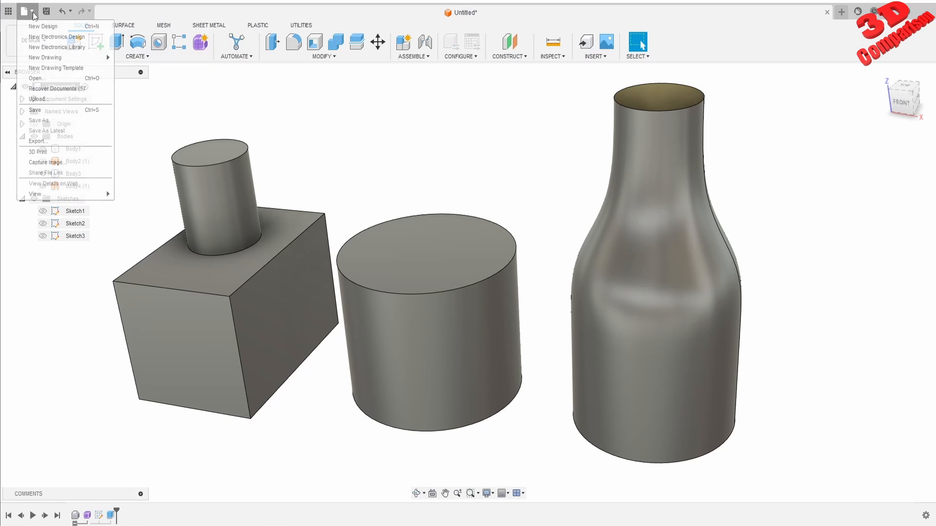
{"action": "left_click", "coordinate": [63, 80]}
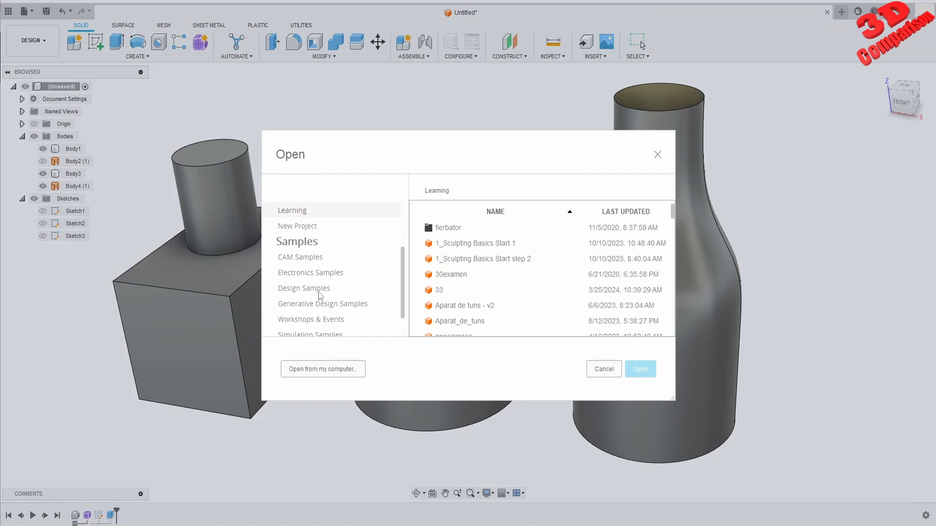
{"action": "left_click", "coordinate": [313, 369]}
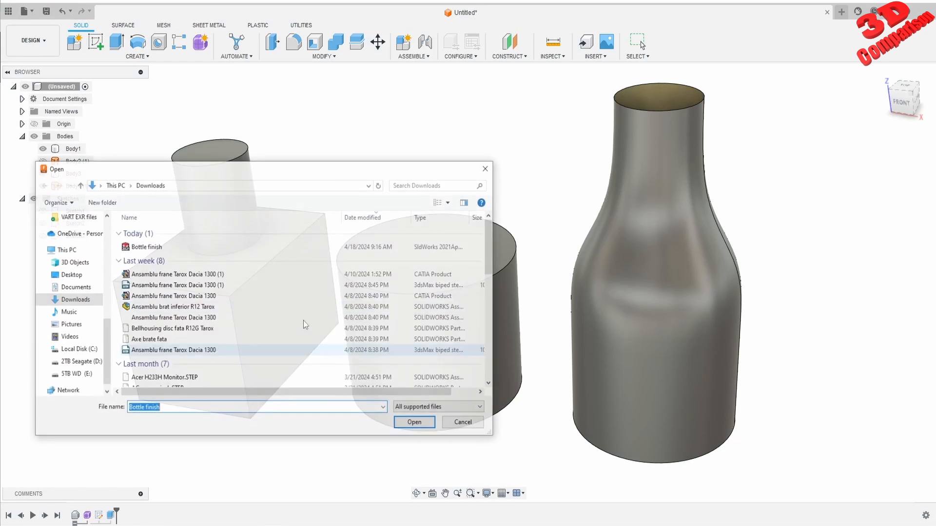
{"action": "left_click", "coordinate": [145, 247]}
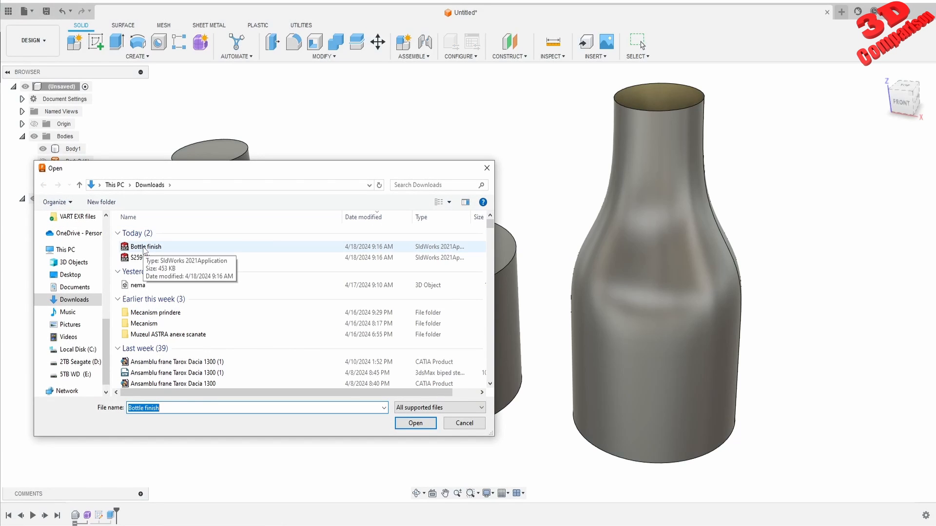
{"action": "left_click", "coordinate": [154, 247]}
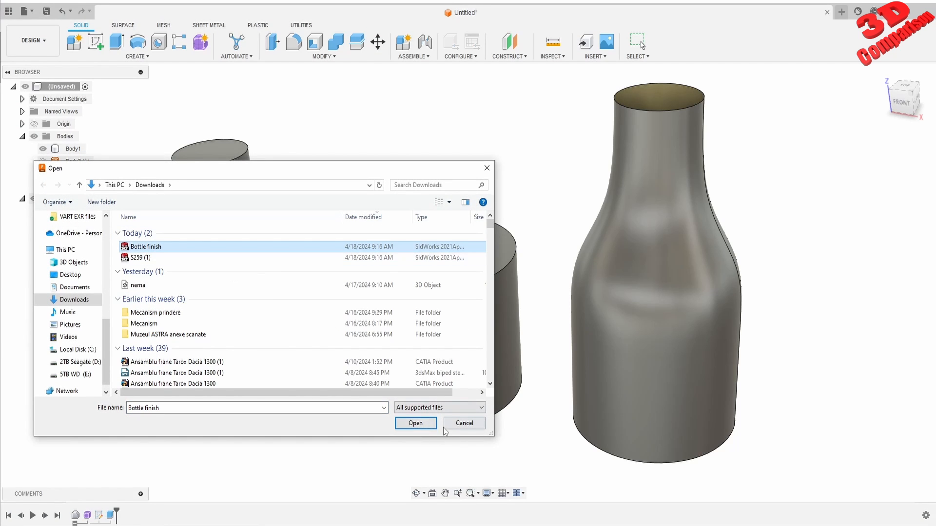
{"action": "left_click", "coordinate": [418, 423]}
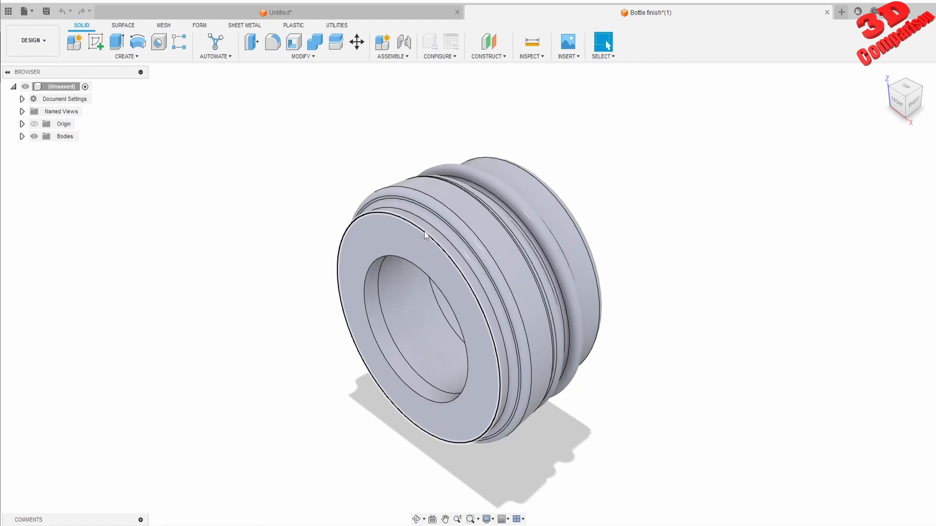
Create a sketch on the ring-shaped front face of the bottle finish, start the Project command on its edges, and finish the sketch.
{"action": "left_click", "coordinate": [95, 42]}
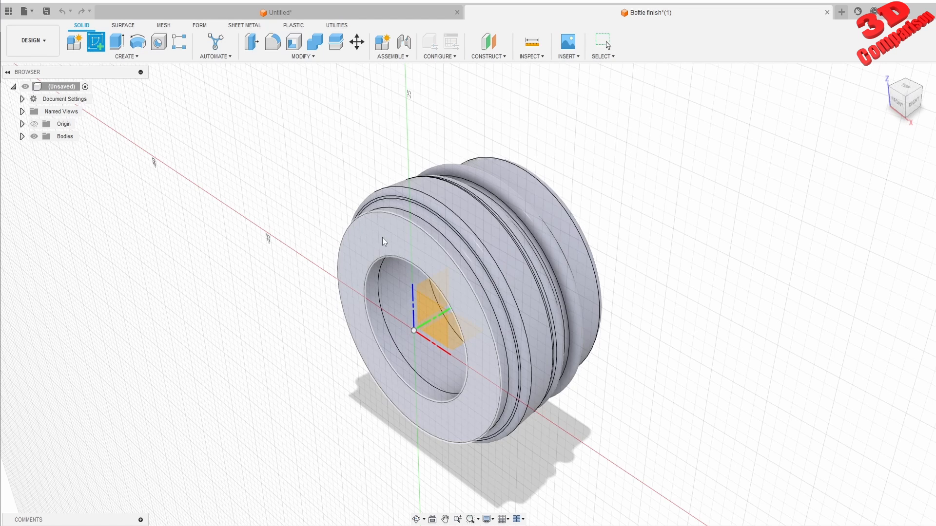
{"action": "left_click", "coordinate": [405, 385]}
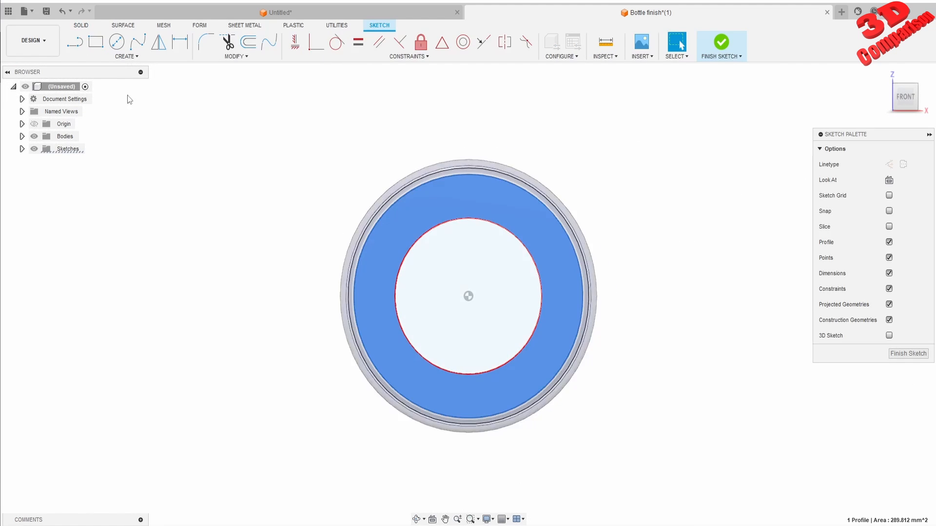
{"action": "left_click", "coordinate": [120, 56]}
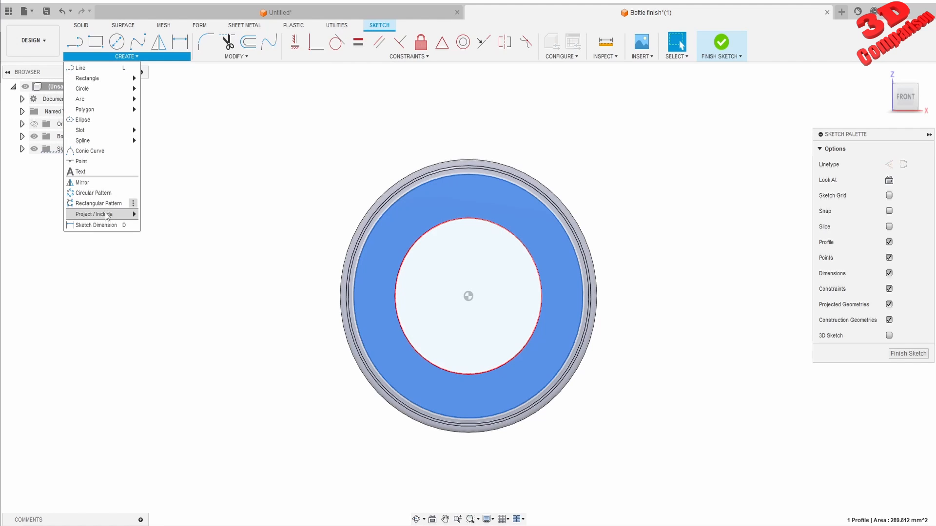
{"action": "mouse_move", "coordinate": [106, 215]}
{"action": "left_click", "coordinate": [157, 214]}
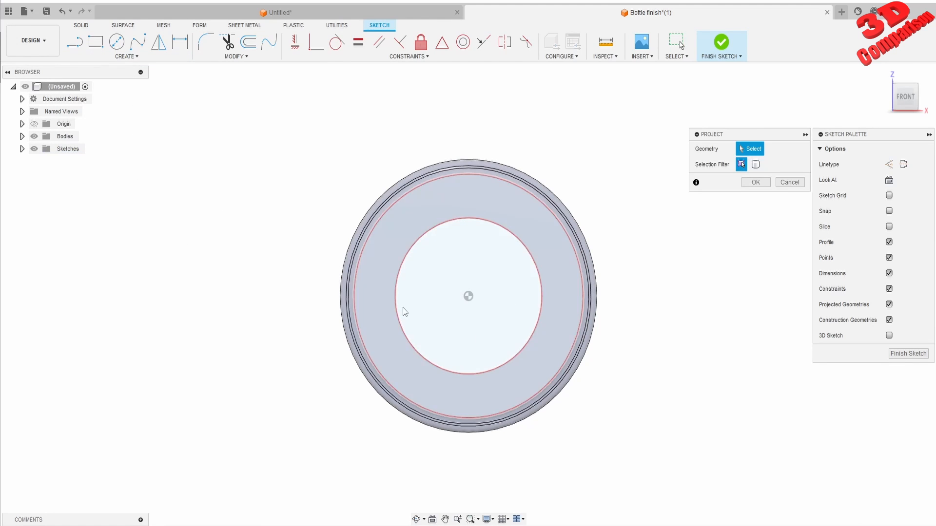
{"action": "left_click", "coordinate": [721, 42]}
Extrude the ring-shaped front face outward to lengthen the end of the bottle finish.
{"action": "left_click", "coordinate": [117, 42]}
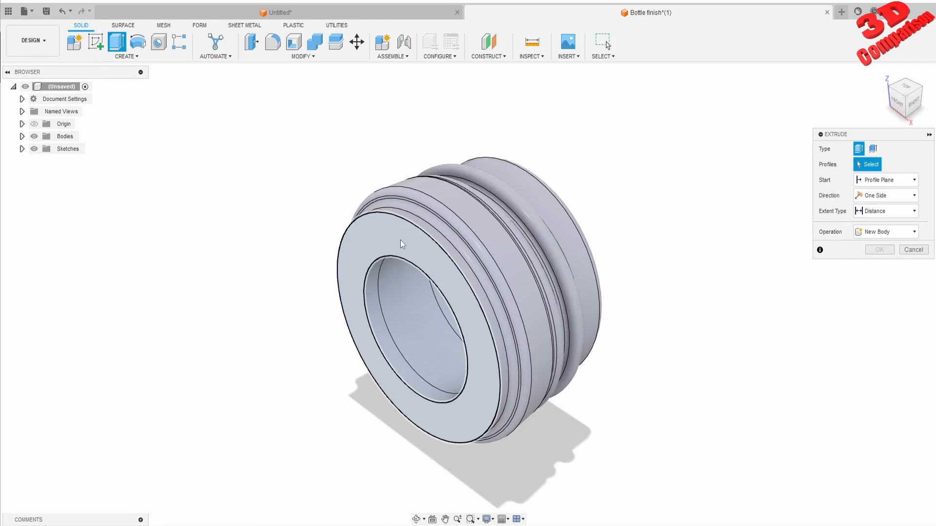
{"action": "left_click", "coordinate": [400, 240]}
{"action": "left_click_drag", "start_coordinate": [471, 375], "coordinate": [409, 407]}
{"action": "left_click", "coordinate": [880, 281]}
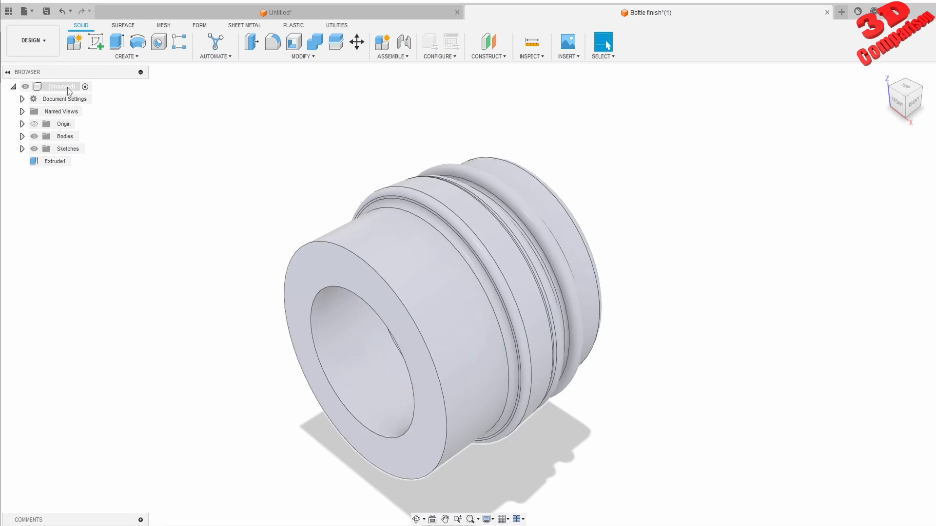
Turn on Capture Design History for the imported design and check the outer cylindrical face of the extrusion.
{"action": "right_click", "coordinate": [65, 87]}
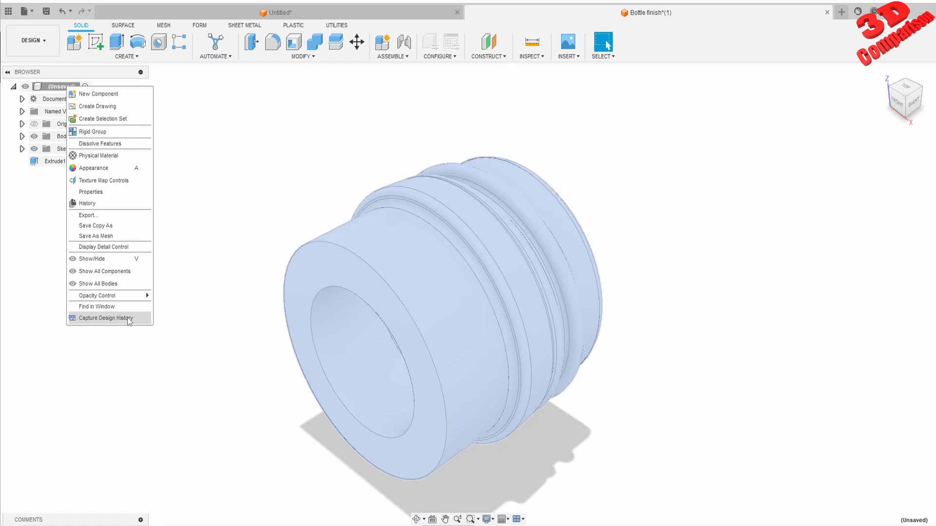
{"action": "left_click", "coordinate": [113, 318]}
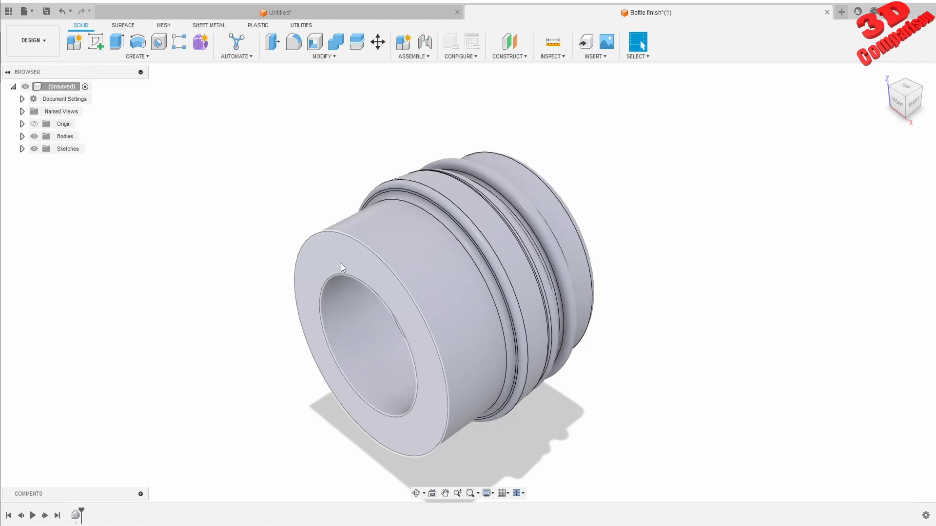
{"action": "scroll", "coordinate": [531, 393], "scroll_direction": "up", "scroll_amount": 1}
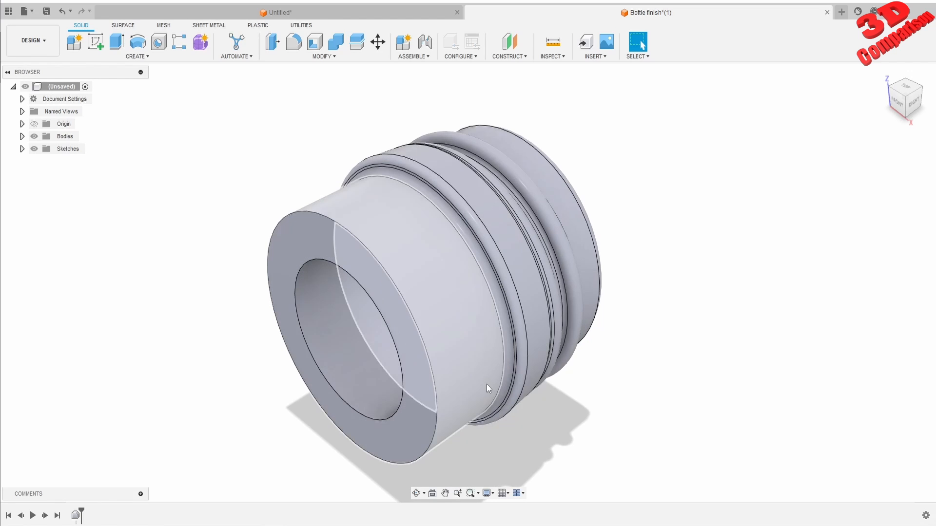
{"action": "middle_click_drag", "start_coordinate": [462, 372], "coordinate": [458, 341]}
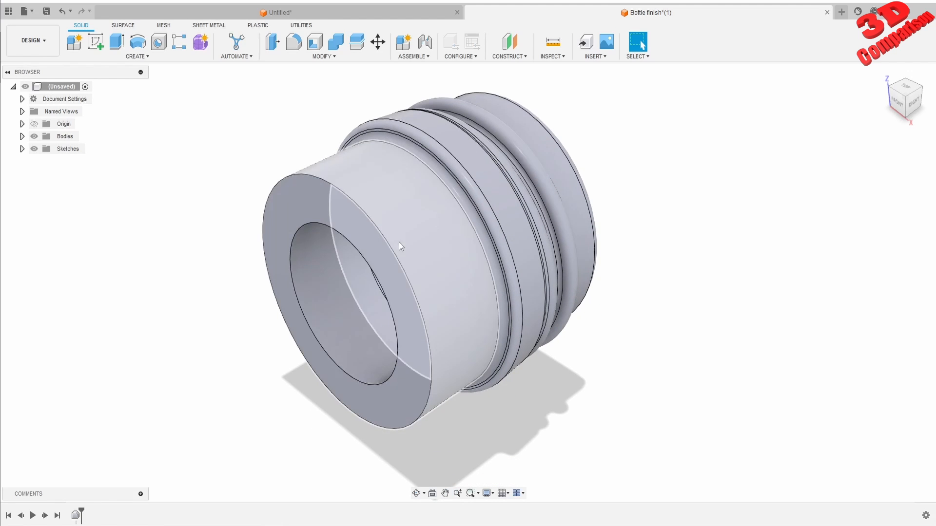
{"action": "left_click", "coordinate": [459, 208]}
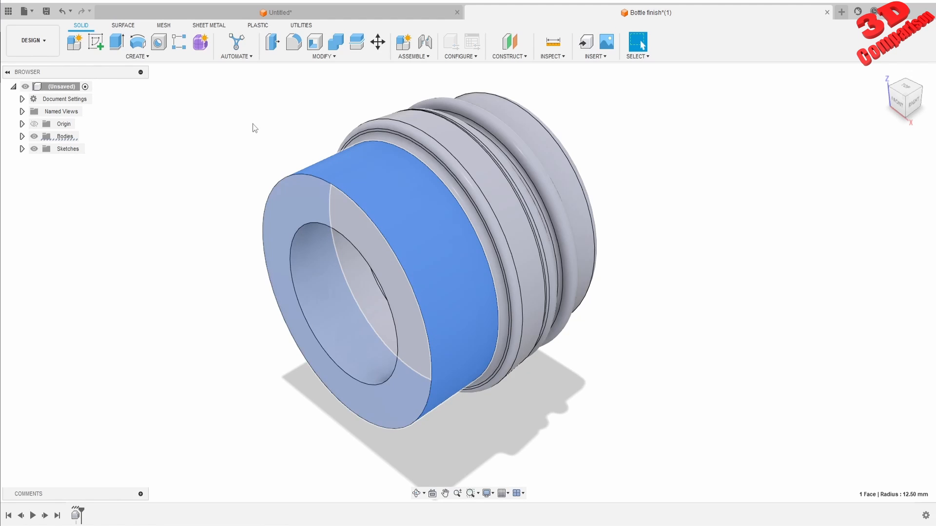
{"action": "left_click", "coordinate": [213, 178]}
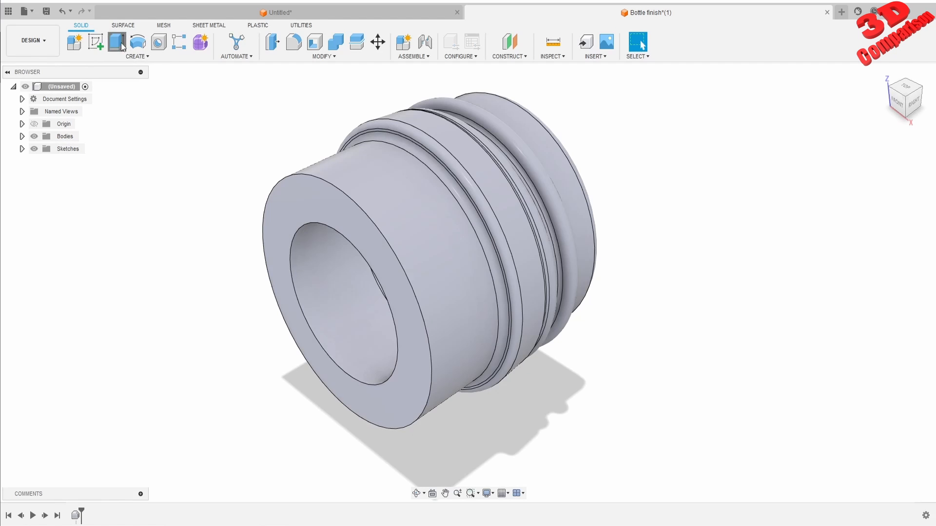
Extrude the ring-shaped end face inward by -4.024 mm as a Cut to shorten the extended end.
{"action": "left_click", "coordinate": [121, 43]}
{"action": "left_click", "coordinate": [345, 224]}
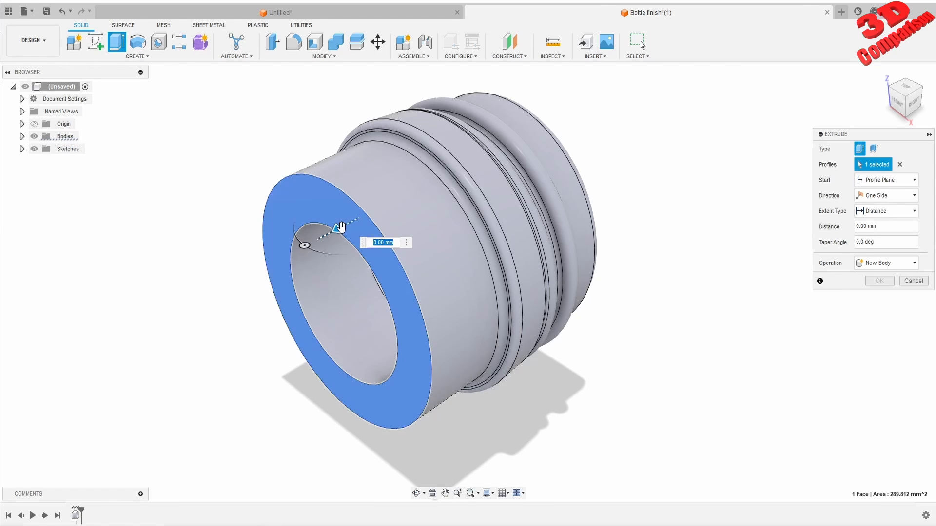
{"action": "left_click_drag", "start_coordinate": [339, 227], "coordinate": [375, 213]}
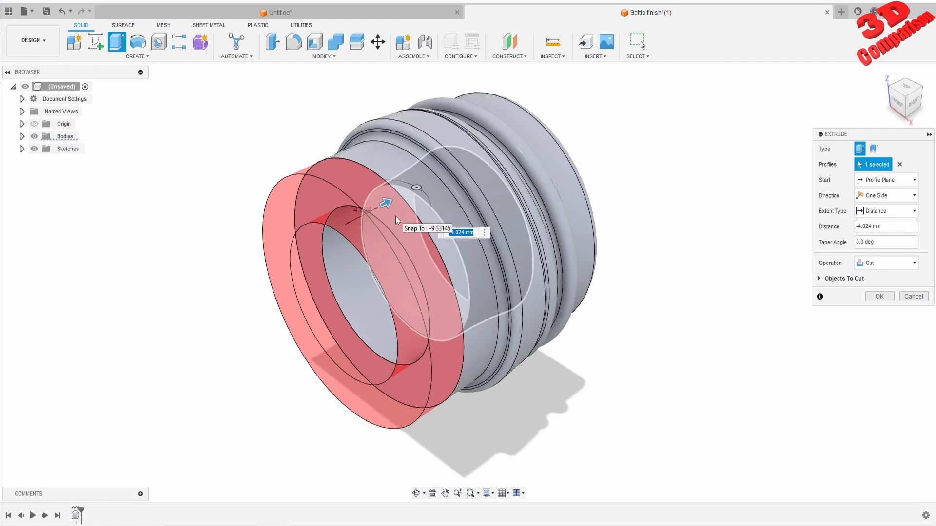
{"action": "left_click", "coordinate": [878, 296]}
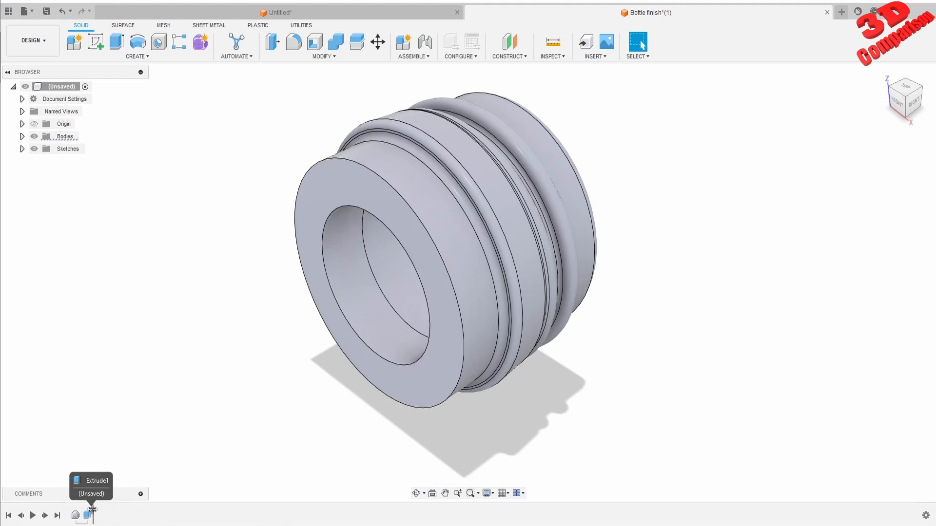
Roll the timeline back to before the cut extrusion and forward again to compare the two states.
{"action": "left_click_drag", "start_coordinate": [93, 513], "coordinate": [81, 513]}
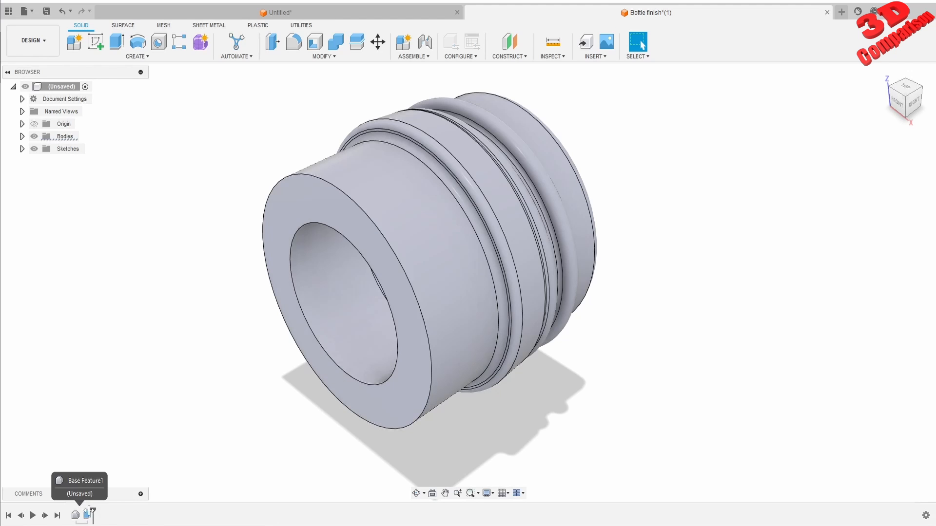
{"action": "left_click_drag", "start_coordinate": [90, 511], "coordinate": [92, 512]}
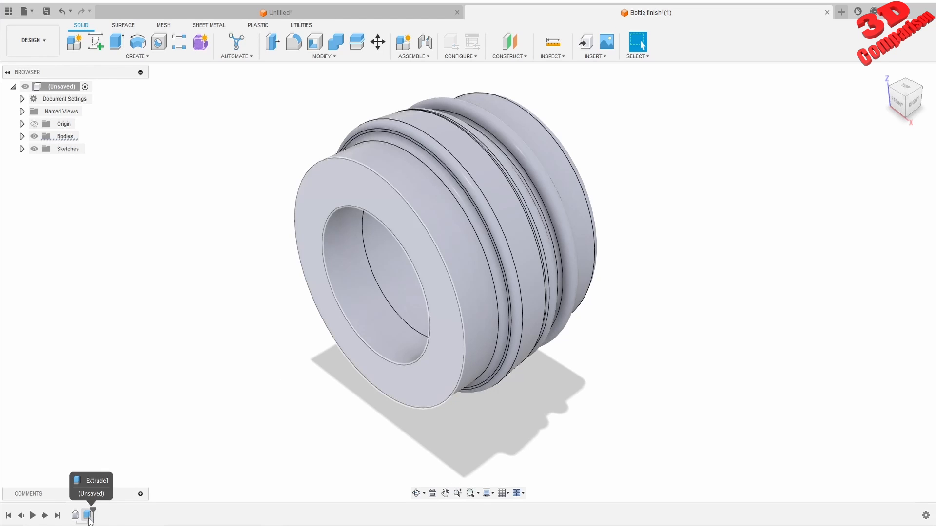
{"action": "scroll", "coordinate": [425, 346], "scroll_direction": "down", "scroll_amount": 1}
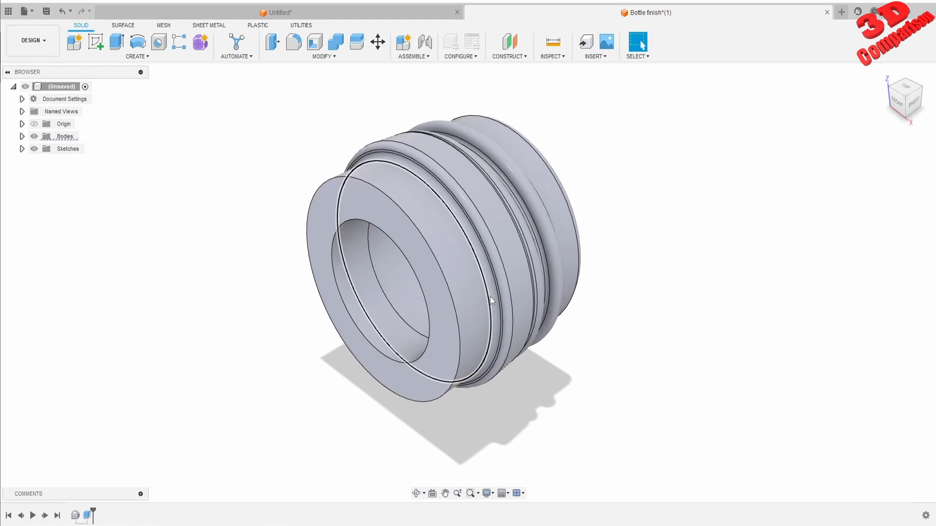
{"action": "middle_click_drag", "start_coordinate": [484, 291], "coordinate": [480, 242], "text": "shift"}
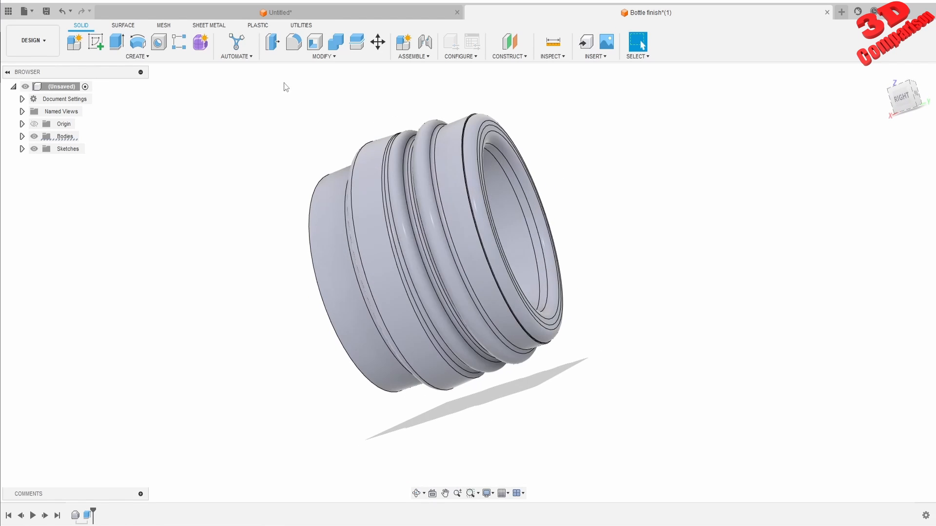
Create an empty form feature, look through the available form creation tools, and finish the form.
{"action": "left_click", "coordinate": [200, 42]}
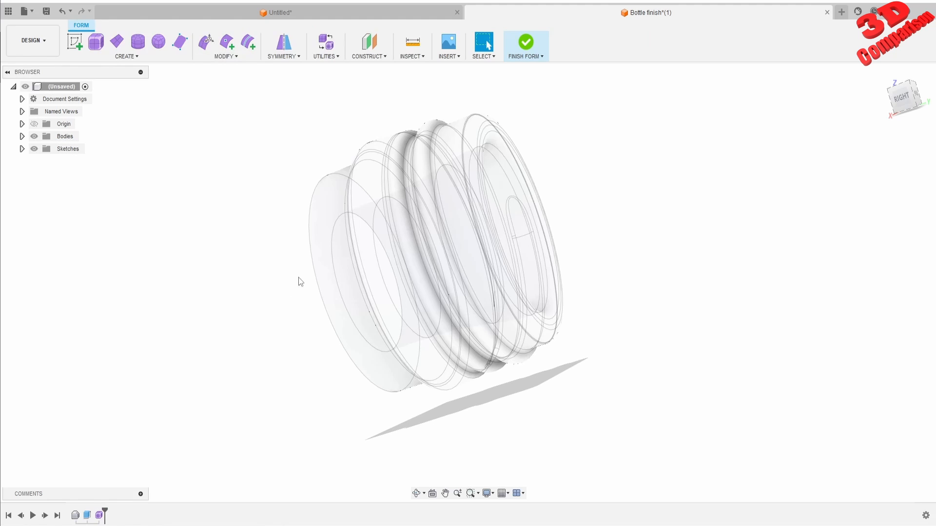
{"action": "left_click", "coordinate": [127, 56]}
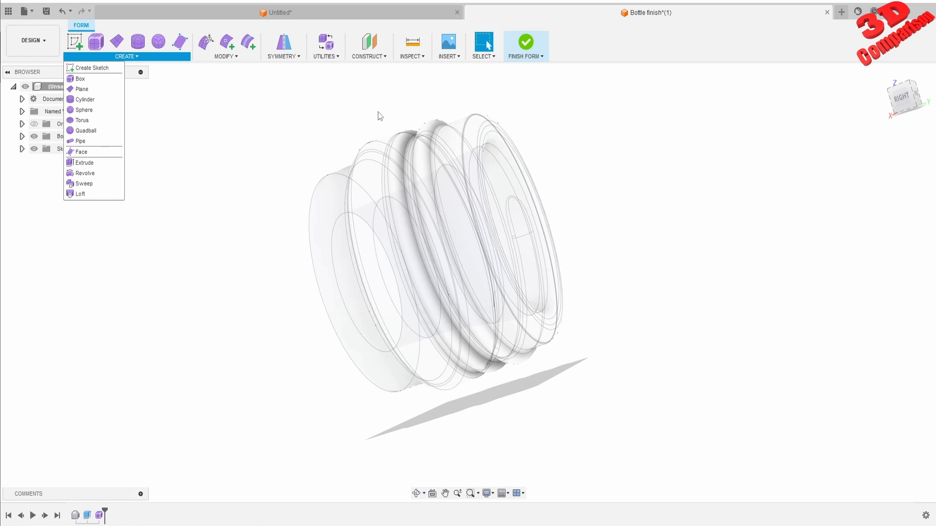
{"action": "left_click", "coordinate": [378, 124]}
{"action": "middle_click_drag", "start_coordinate": [372, 147], "coordinate": [393, 105], "text": "shift"}
{"action": "left_click", "coordinate": [521, 43]}
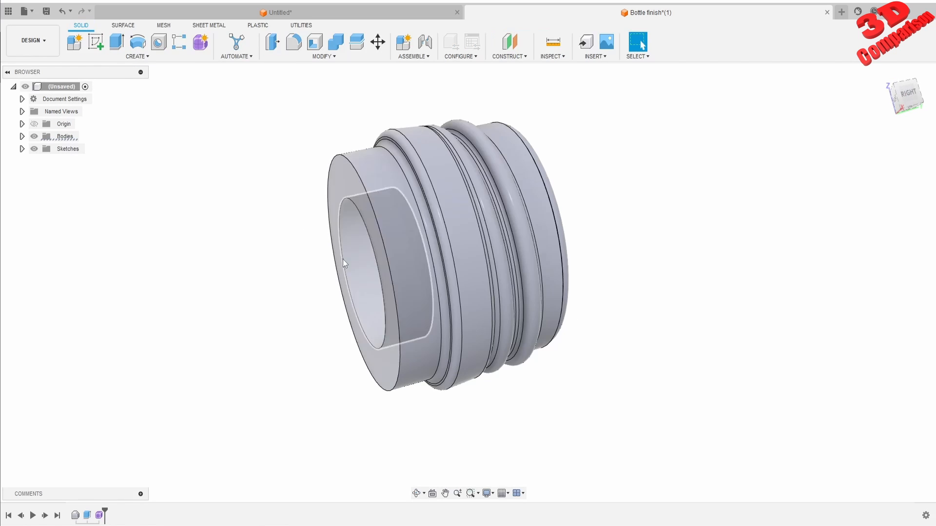
Return to the Untitled document with the box, cylinder and bottle bodies.
{"action": "left_click", "coordinate": [308, 12]}
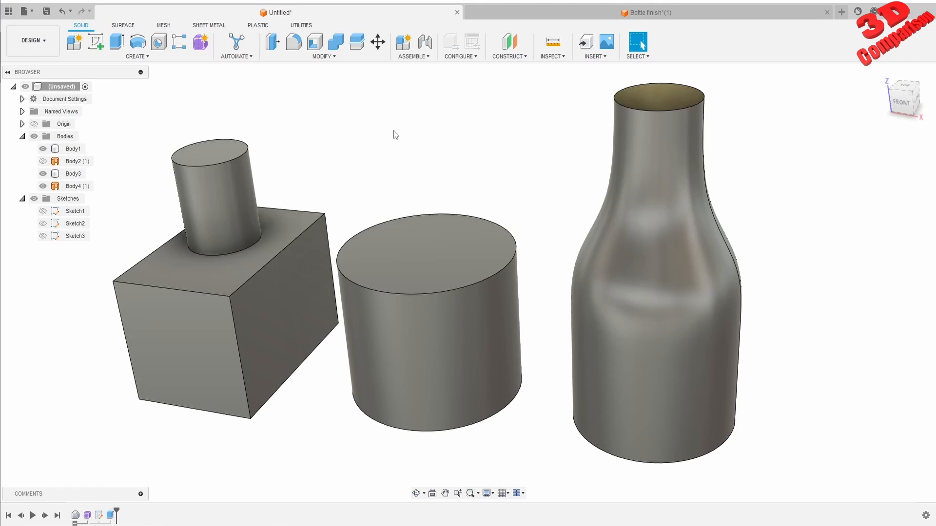
{"action": "scroll", "coordinate": [319, 109], "scroll_direction": "up", "scroll_amount": 2}
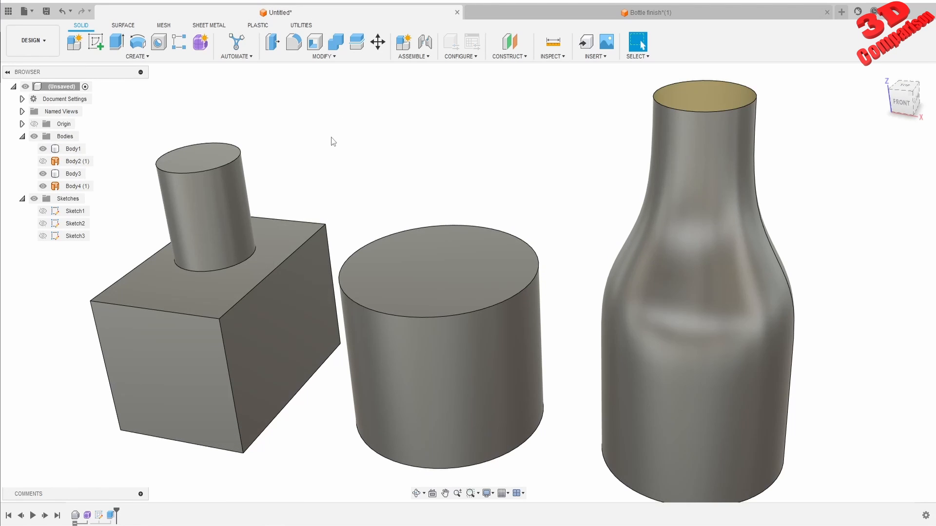